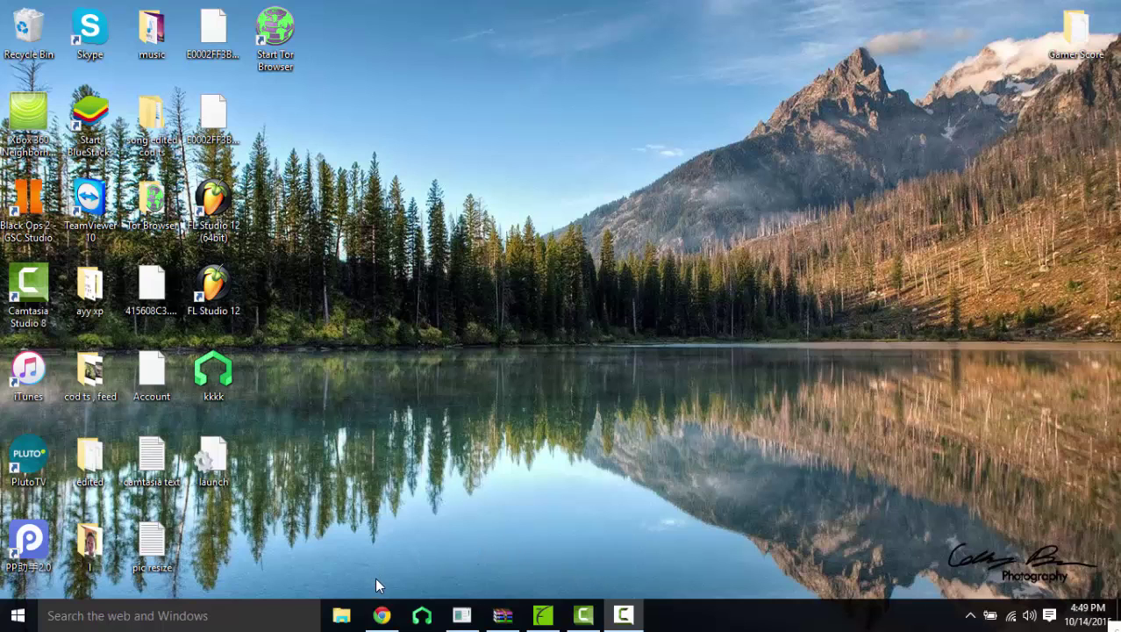
Reopen the MZLQ gamer profile from the flash drive's Gamer Profiles in Horizon's Device Explorer.
{"action": "left_click", "coordinate": [543, 615]}
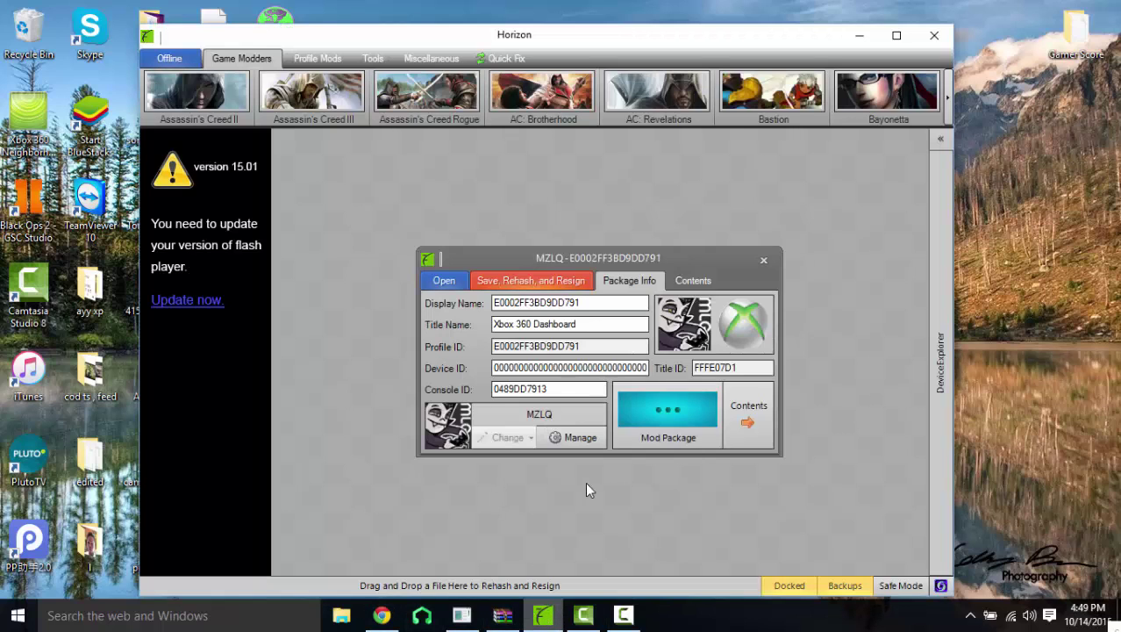
{"action": "left_click", "coordinate": [763, 259]}
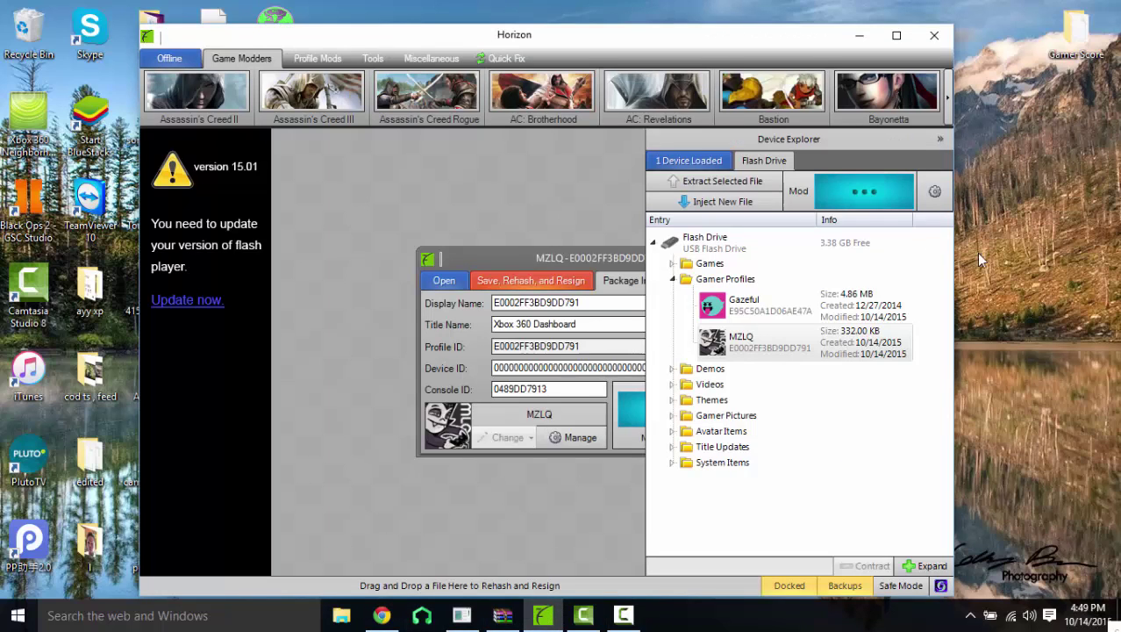
{"action": "double_click", "coordinate": [790, 351]}
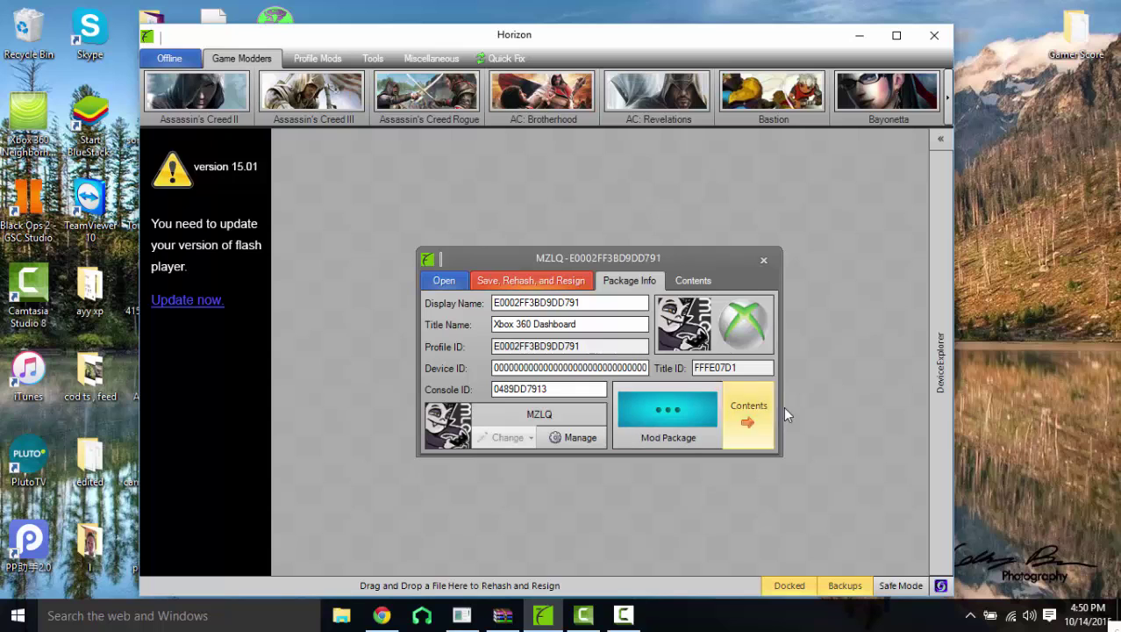
Save the jumping Bart image to the Desktop as bart-simpson.gif, dropping '-01' from its name.
{"action": "left_click", "coordinate": [866, 36]}
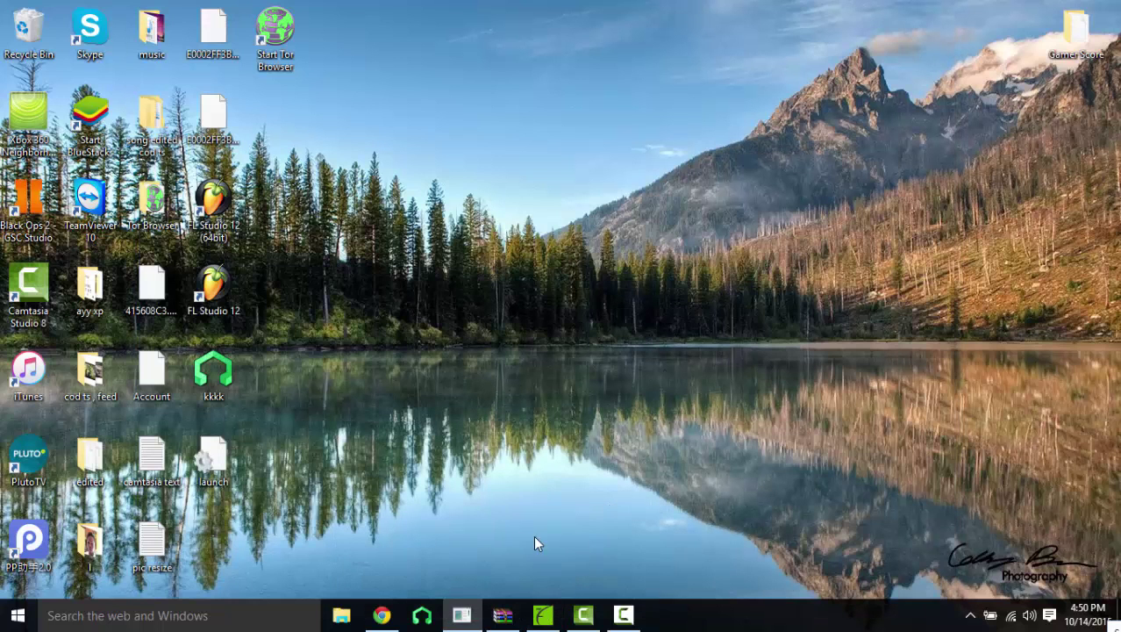
{"action": "left_click", "coordinate": [383, 616]}
{"action": "right_click", "coordinate": [401, 399]}
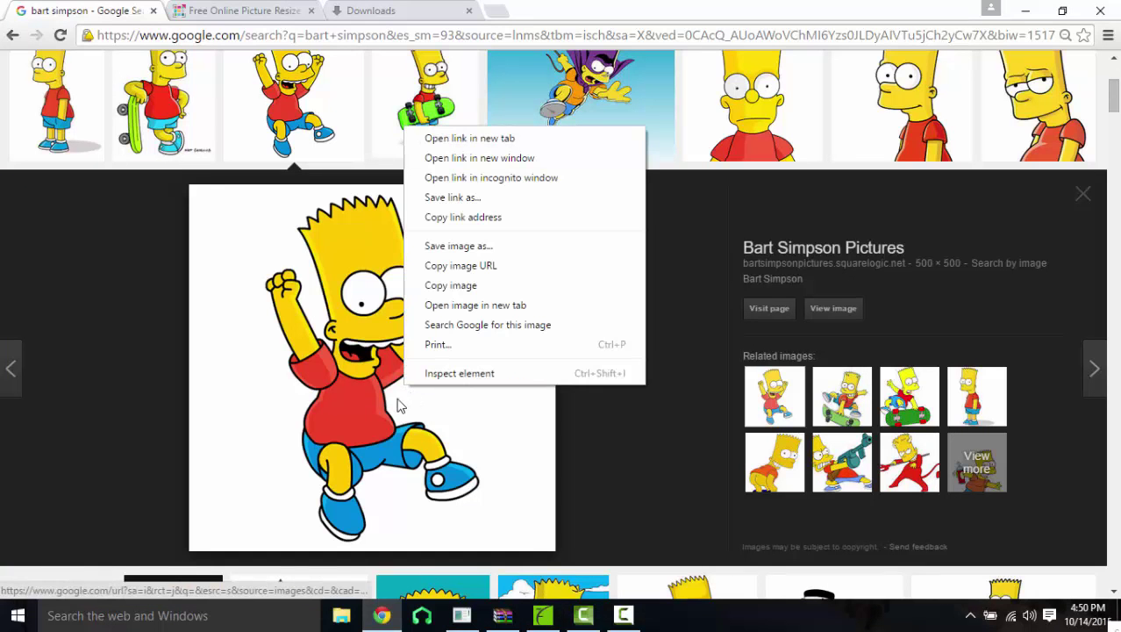
{"action": "left_click", "coordinate": [482, 252]}
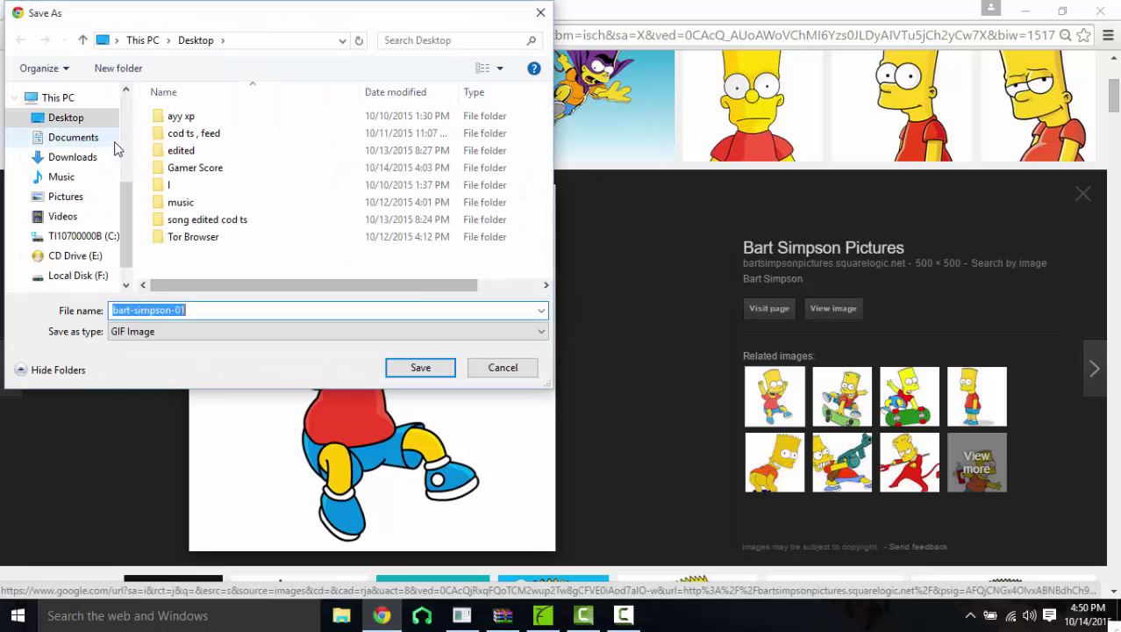
{"action": "left_click_drag", "start_coordinate": [174, 309], "coordinate": [213, 309]}
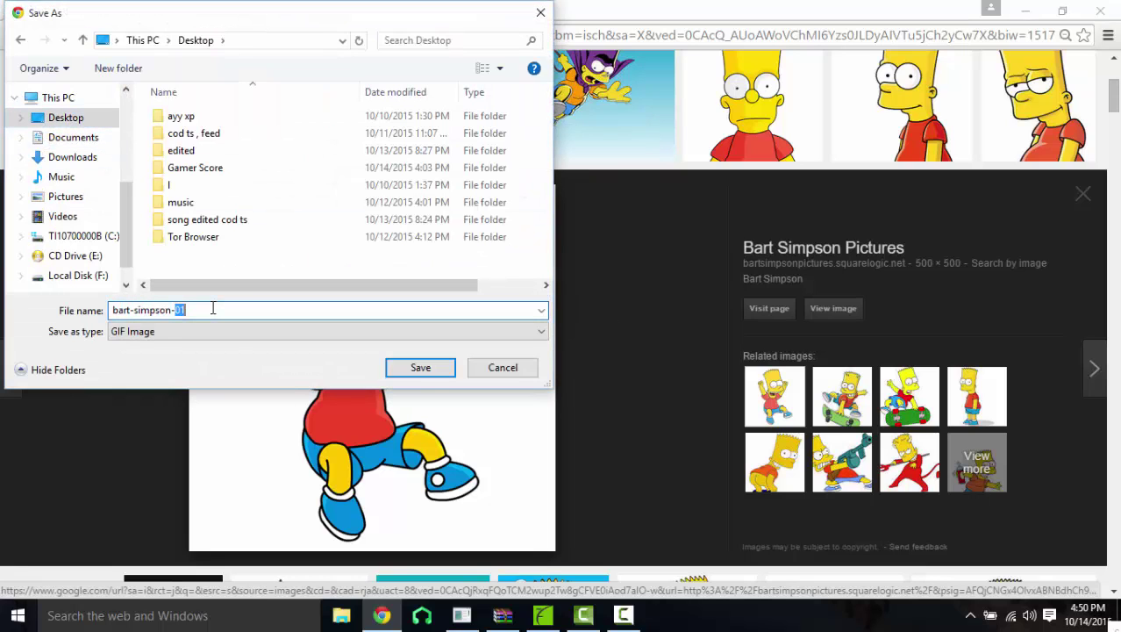
{"action": "left_click", "coordinate": [421, 367]}
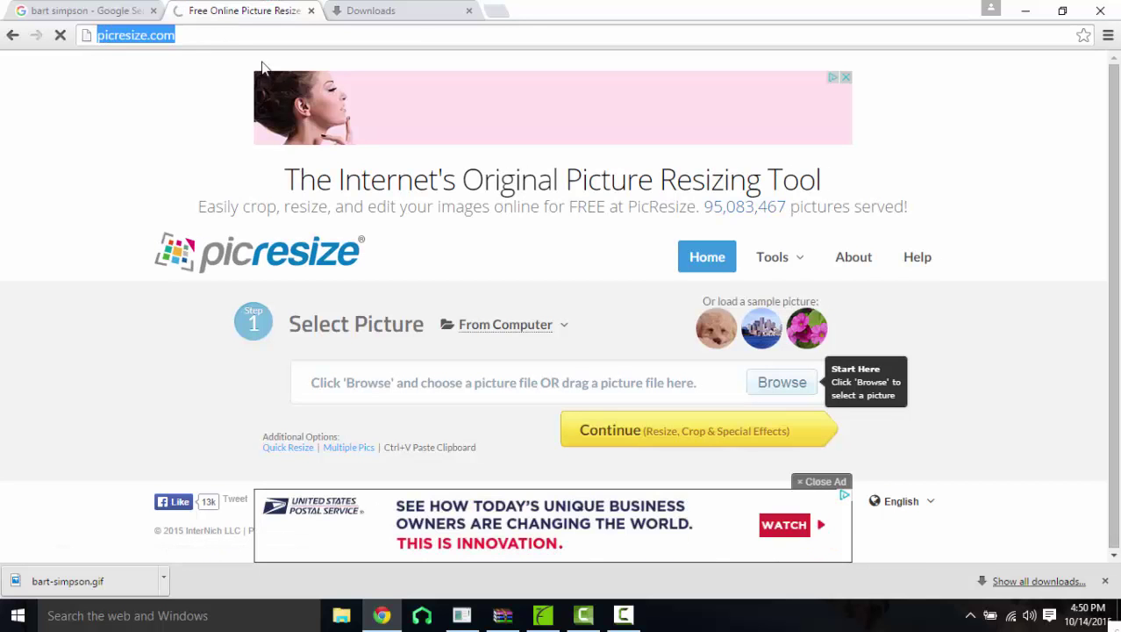
Browse to the Desktop and pick bart-simpson.gif as PicResize's picture.
{"action": "left_click", "coordinate": [777, 386]}
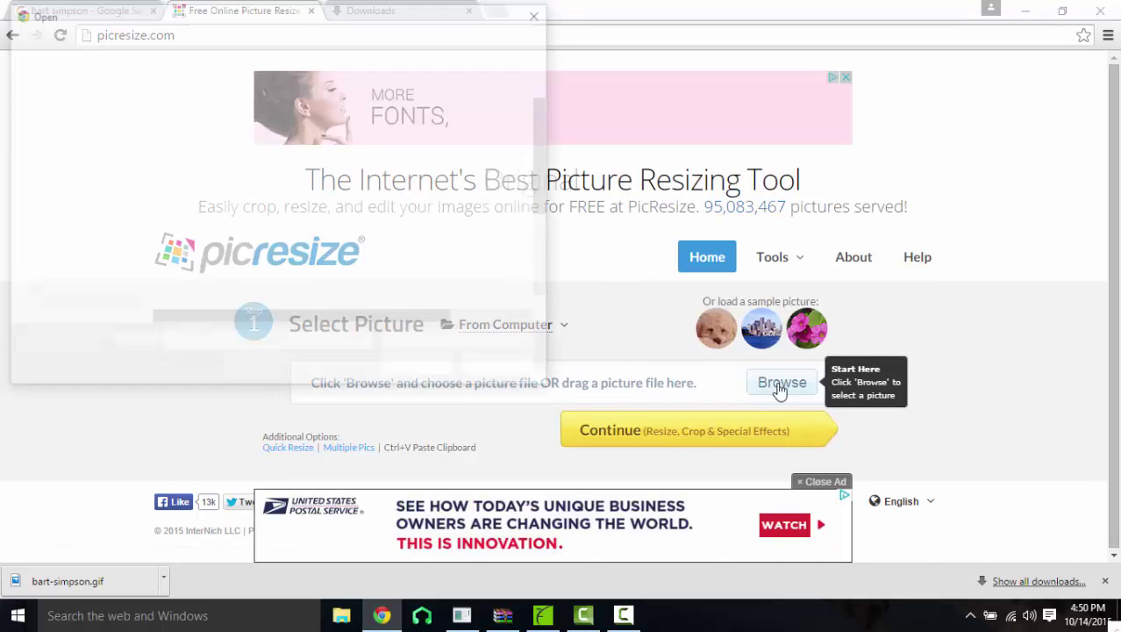
{"action": "double_click", "coordinate": [261, 288]}
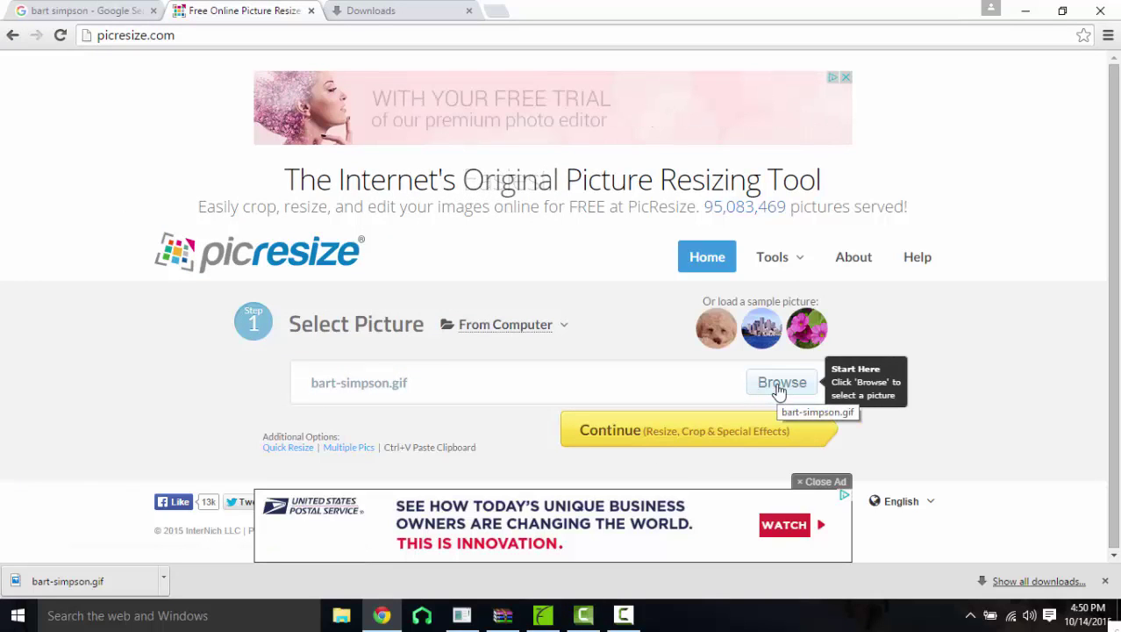
Continue to editing, choose Custom Size with 32 px width and height, and select PNG output.
{"action": "left_click", "coordinate": [694, 430]}
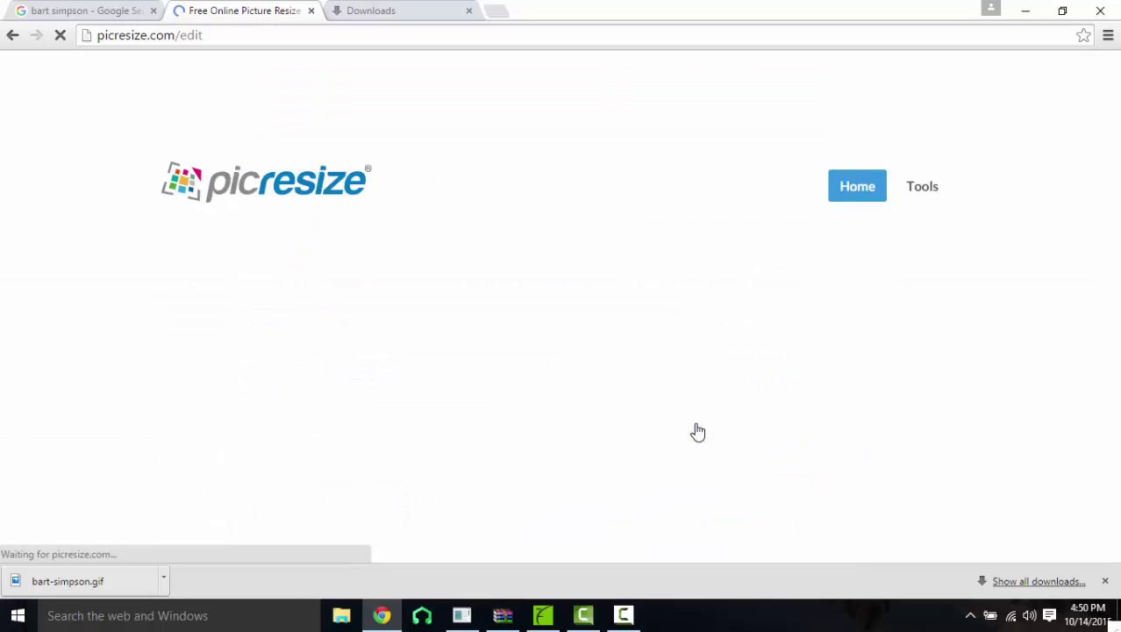
{"action": "scroll", "coordinate": [480, 358], "scroll_direction": "down", "scroll_amount": 2}
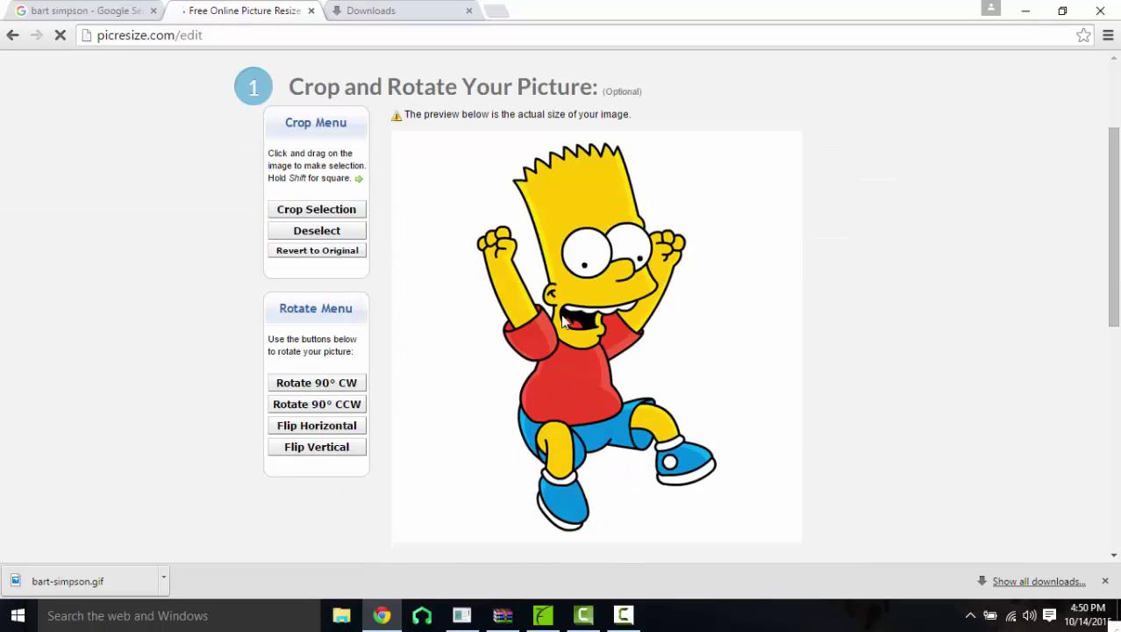
{"action": "scroll", "coordinate": [586, 346], "scroll_direction": "down", "scroll_amount": 5}
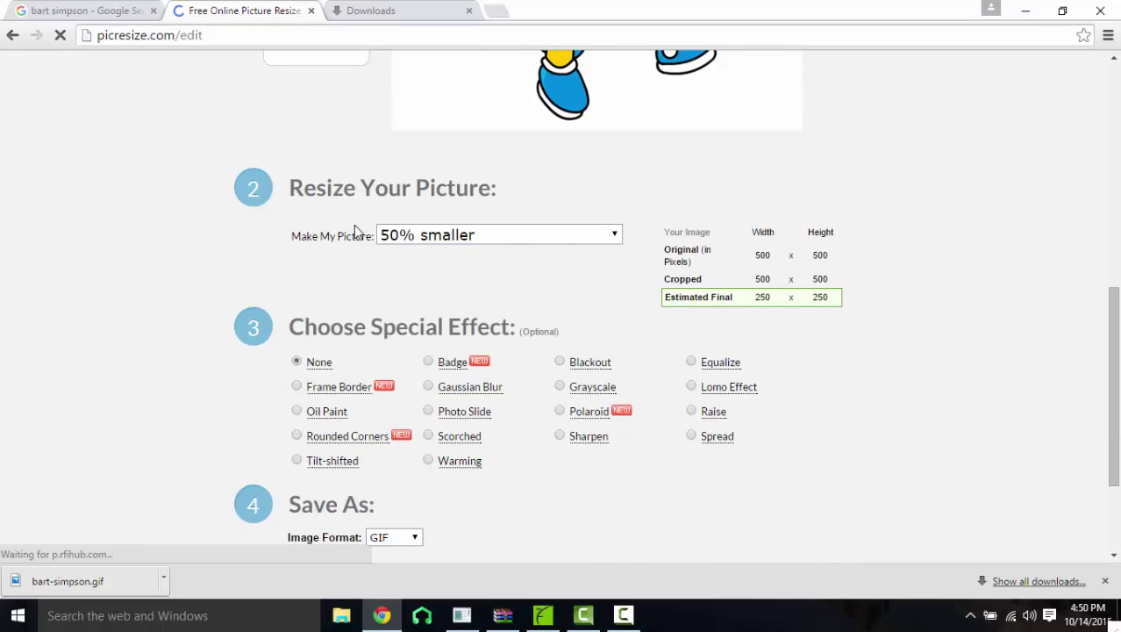
{"action": "left_click", "coordinate": [432, 237]}
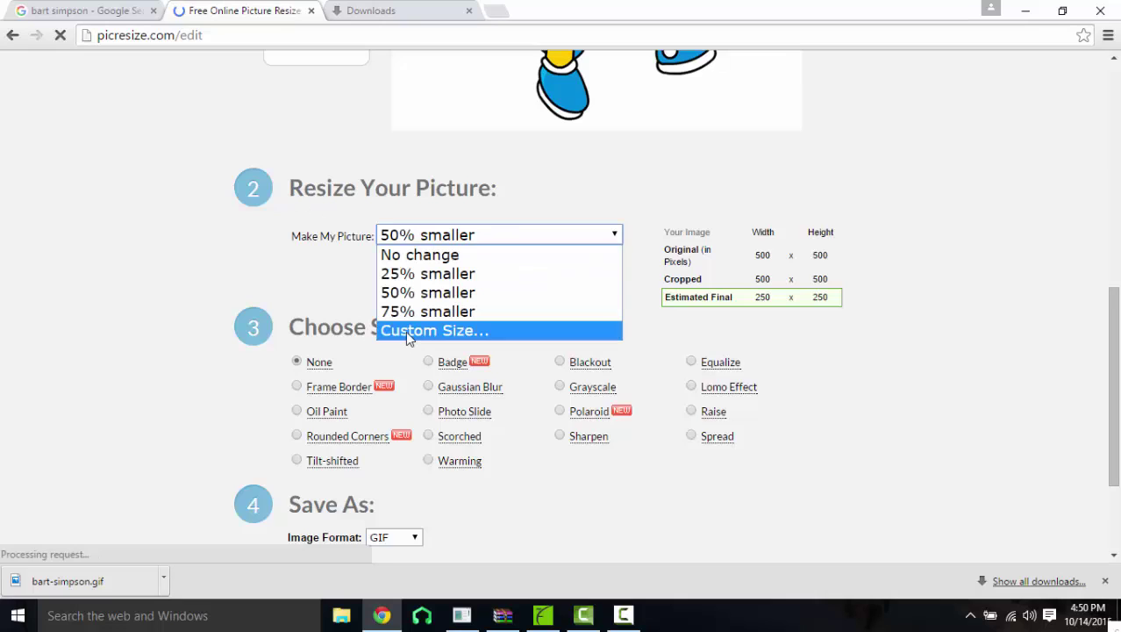
{"action": "left_click", "coordinate": [406, 331]}
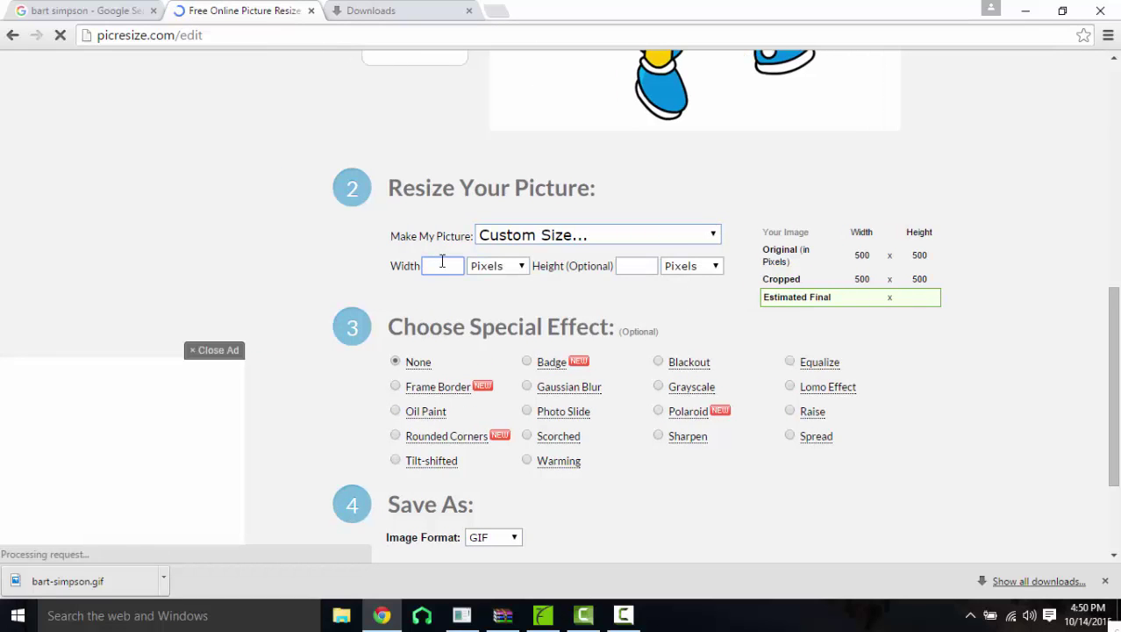
{"action": "type", "text": "32"}
{"action": "left_click", "coordinate": [620, 266]}
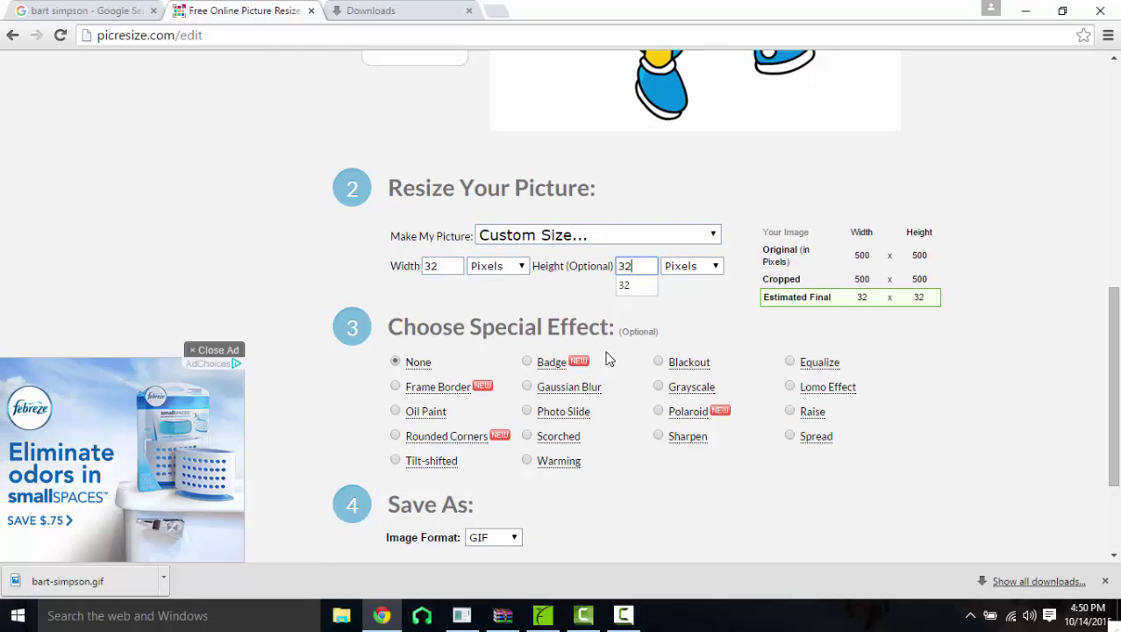
{"action": "scroll", "coordinate": [482, 360], "scroll_direction": "down", "scroll_amount": 3}
{"action": "left_click", "coordinate": [502, 380]}
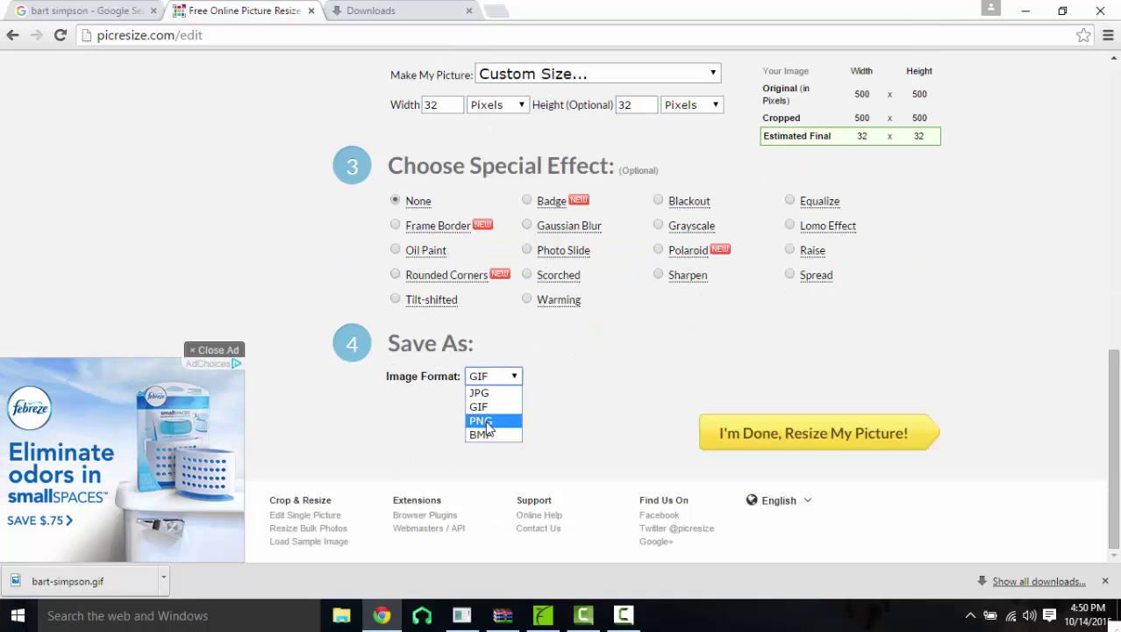
Resize to 32 × 32, save rsz_bart-simpson.png to disk, and trim the address toward picresize.com.
{"action": "left_click", "coordinate": [794, 441]}
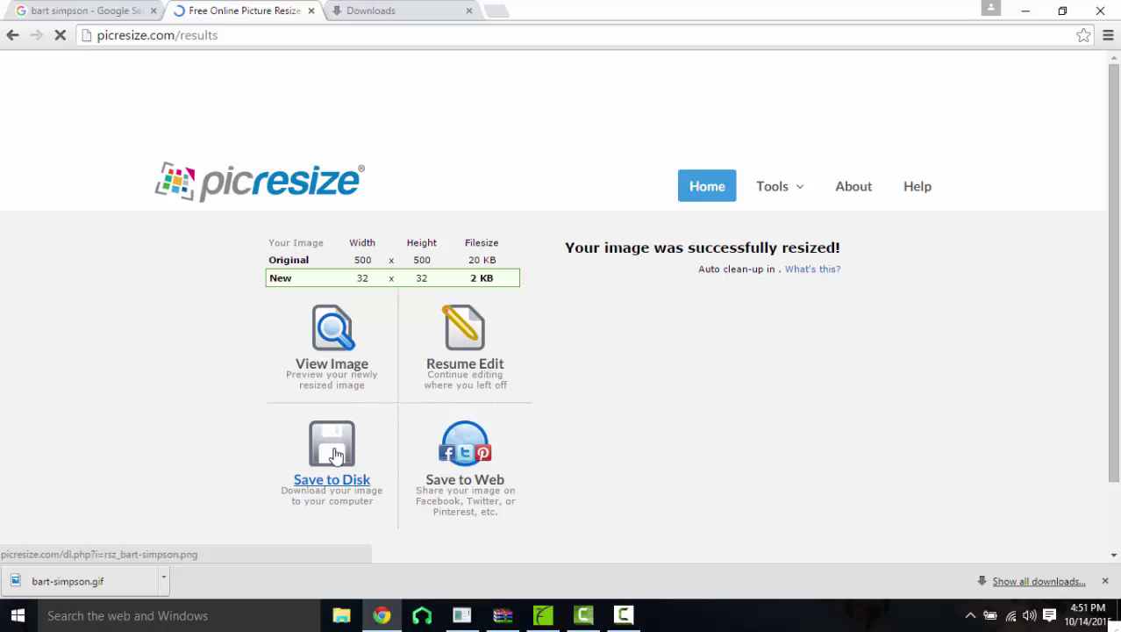
{"action": "left_click", "coordinate": [338, 451]}
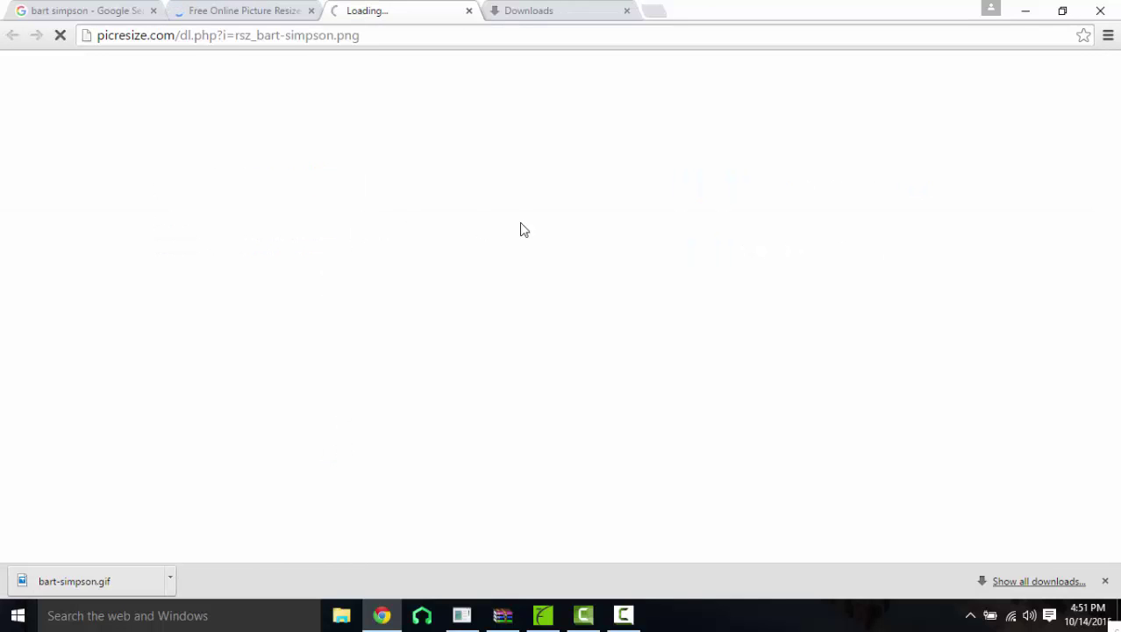
{"action": "left_click", "coordinate": [469, 10]}
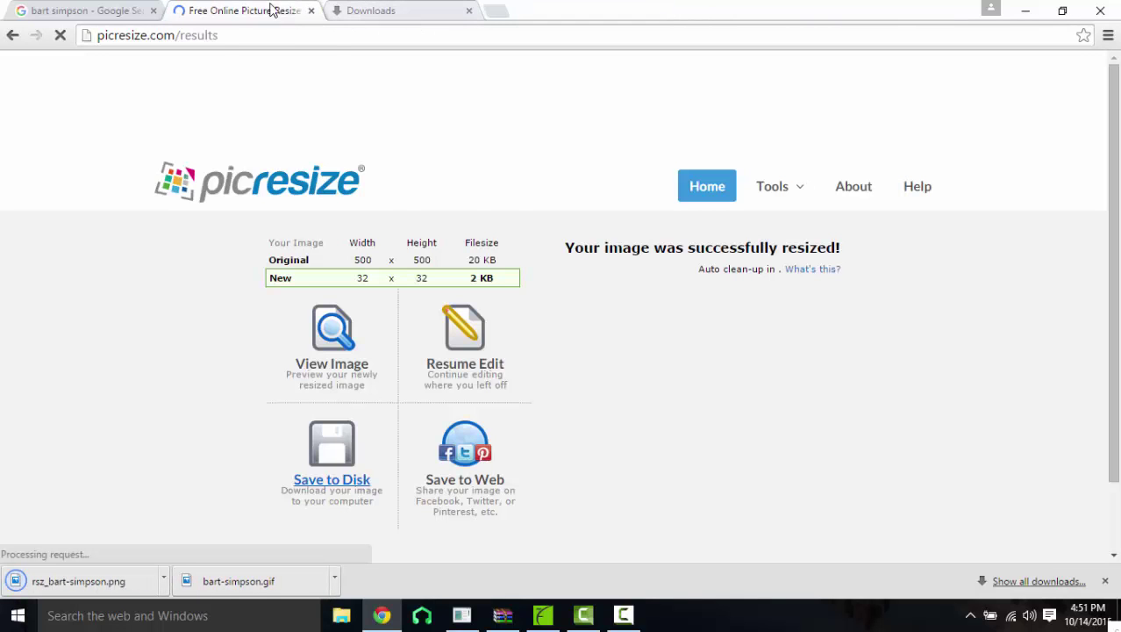
{"action": "left_click_drag", "start_coordinate": [220, 35], "coordinate": [179, 35]}
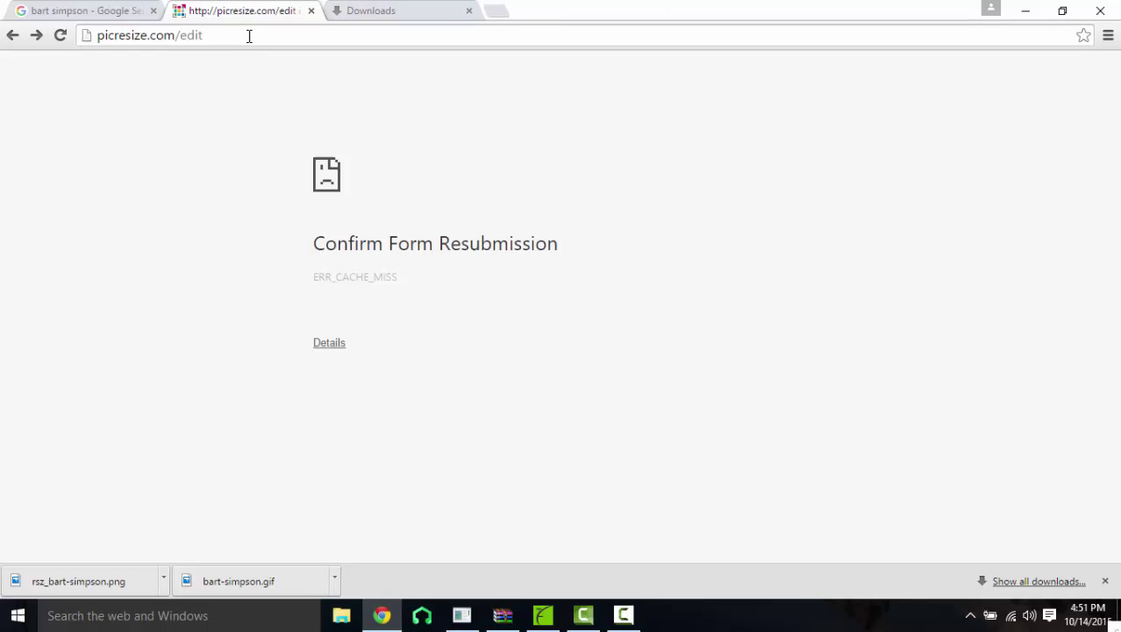
Return to the PicResize home page and upload bart-simpson.gif again.
{"action": "key", "text": "BackSpace"}
{"action": "key", "text": "Return"}
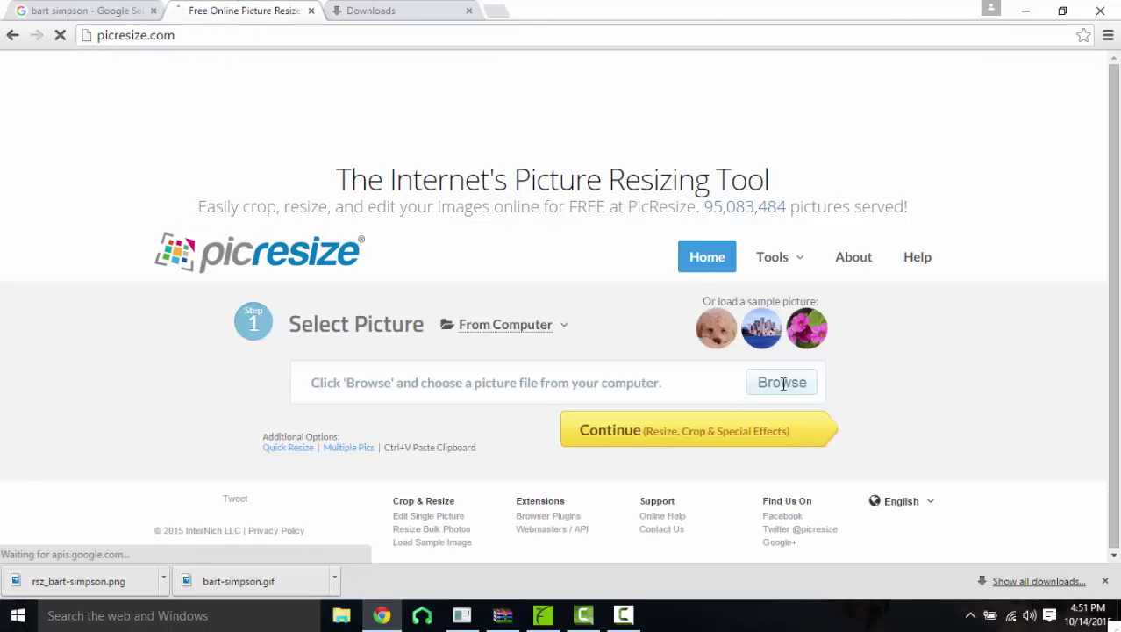
{"action": "left_click", "coordinate": [790, 383]}
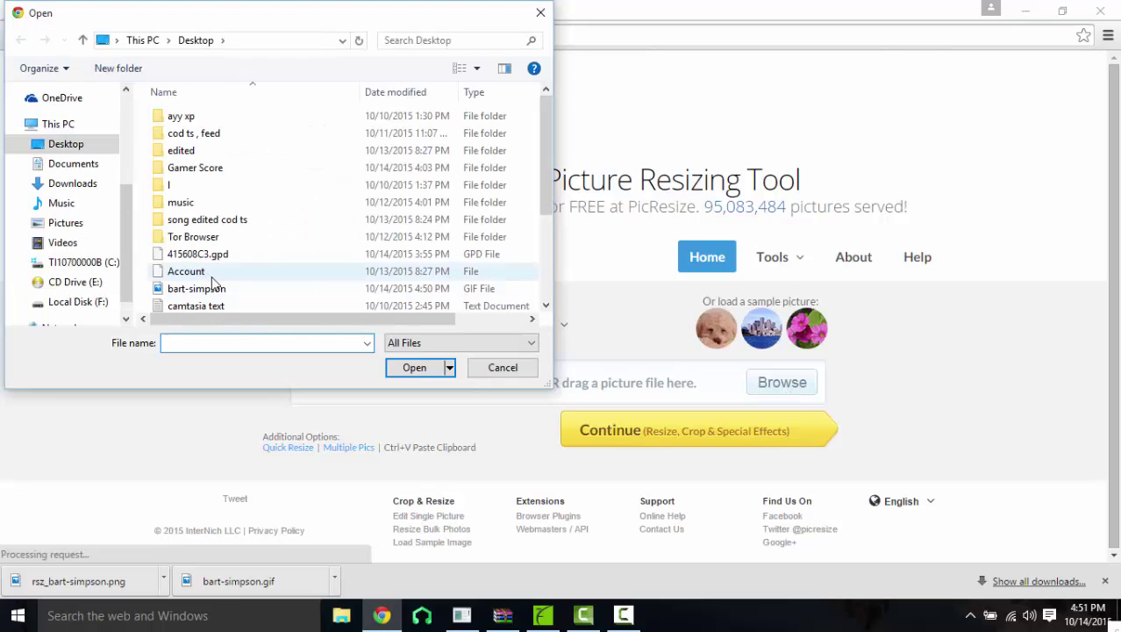
{"action": "double_click", "coordinate": [219, 289]}
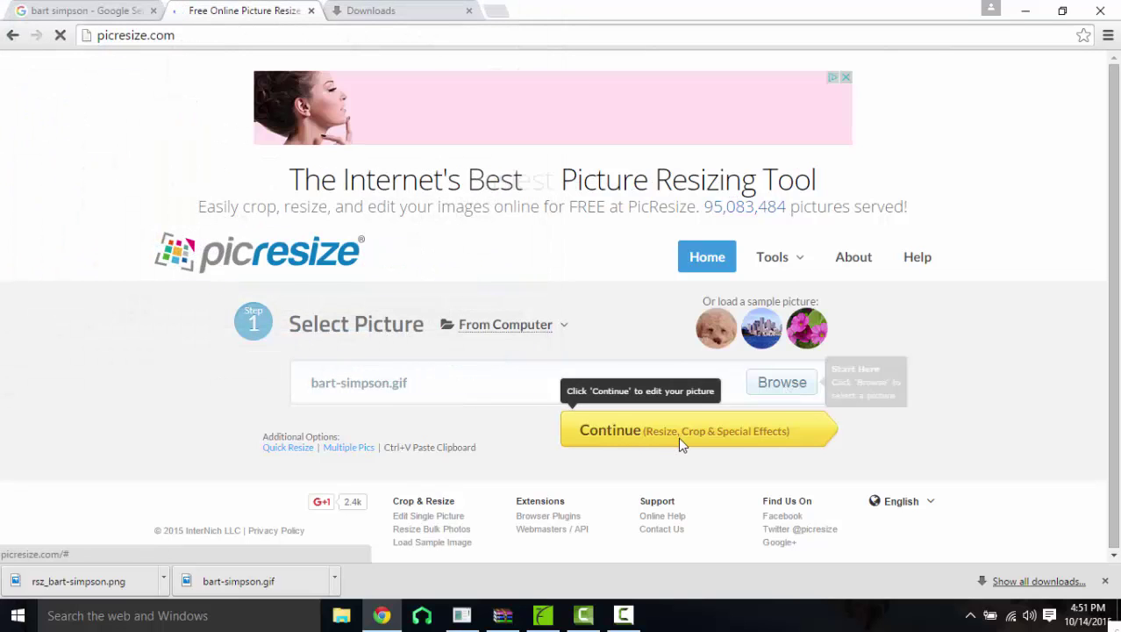
{"action": "left_click", "coordinate": [638, 449]}
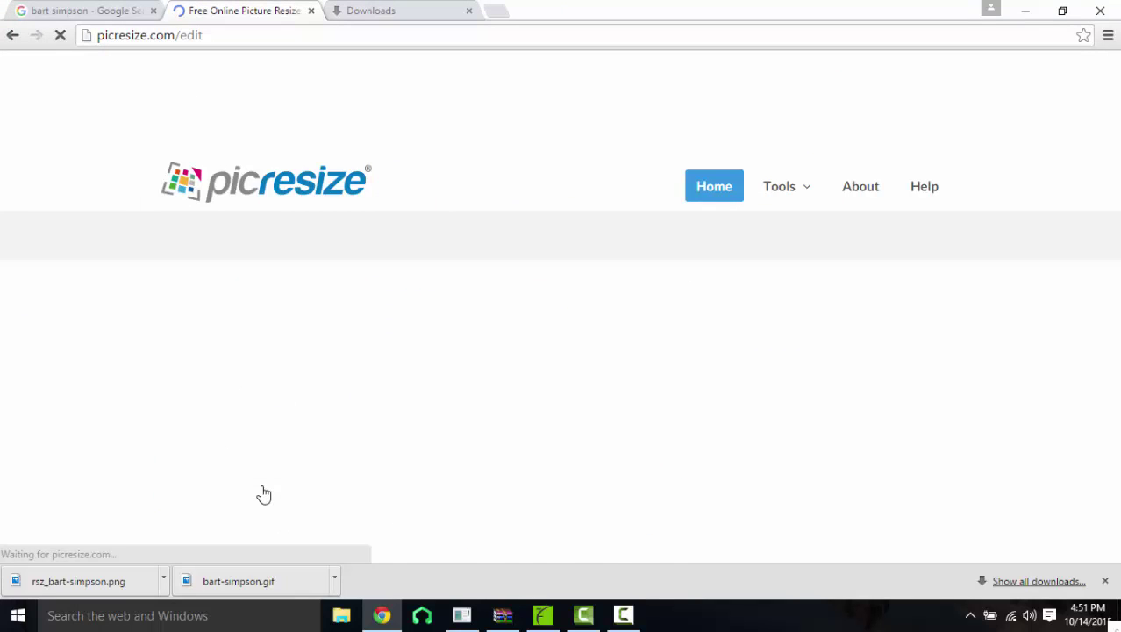
Set a custom 64 × 64 pixel size with PNG output and run the resize.
{"action": "scroll", "coordinate": [487, 414], "scroll_direction": "down", "scroll_amount": 5}
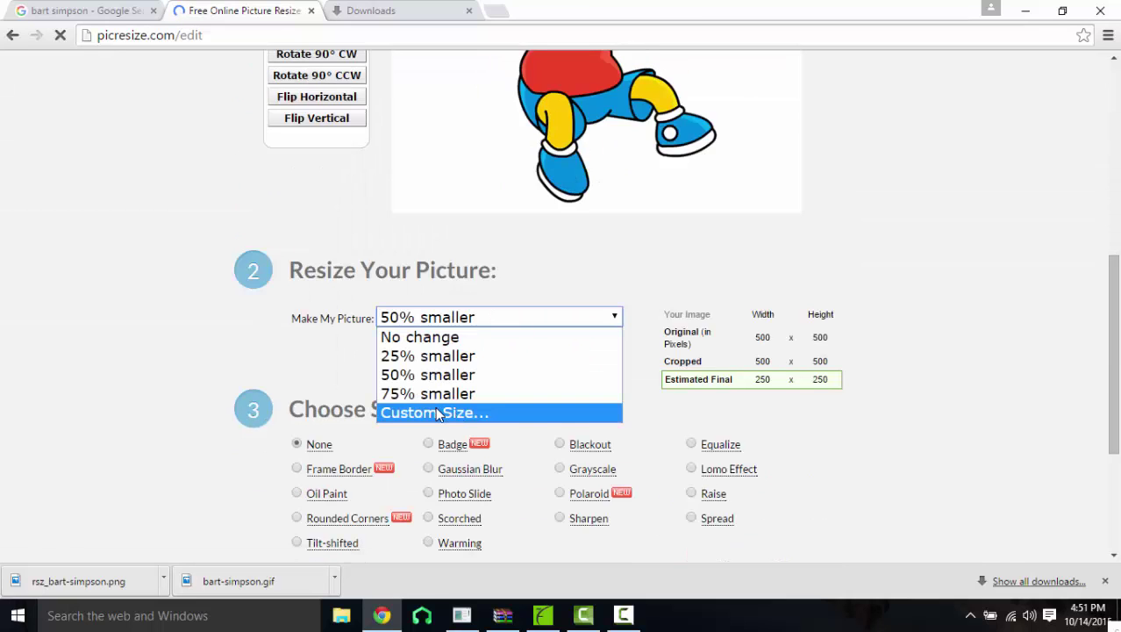
{"action": "left_click", "coordinate": [439, 411]}
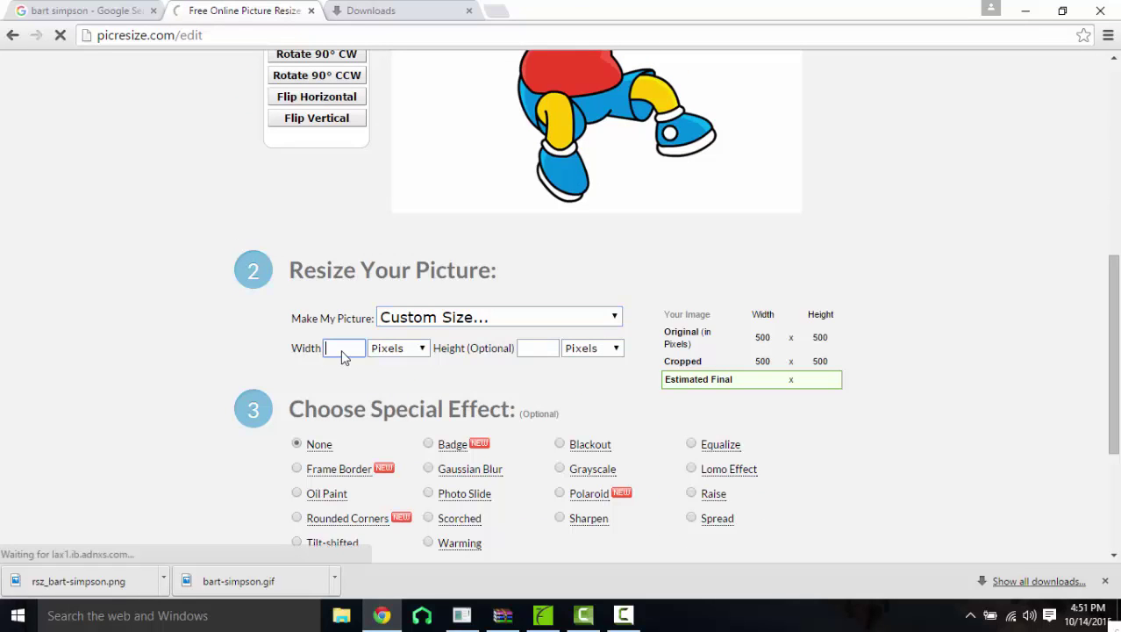
{"action": "type", "text": "64"}
{"action": "left_click", "coordinate": [553, 349]}
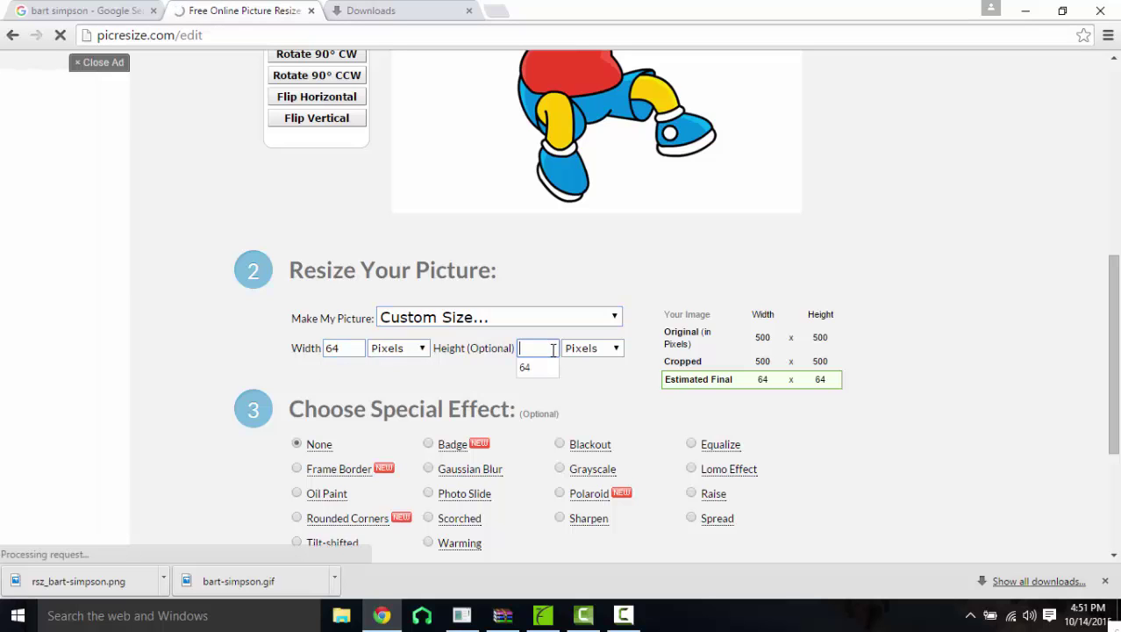
{"action": "left_click", "coordinate": [530, 367]}
{"action": "scroll", "coordinate": [532, 375], "scroll_direction": "down", "scroll_amount": 3}
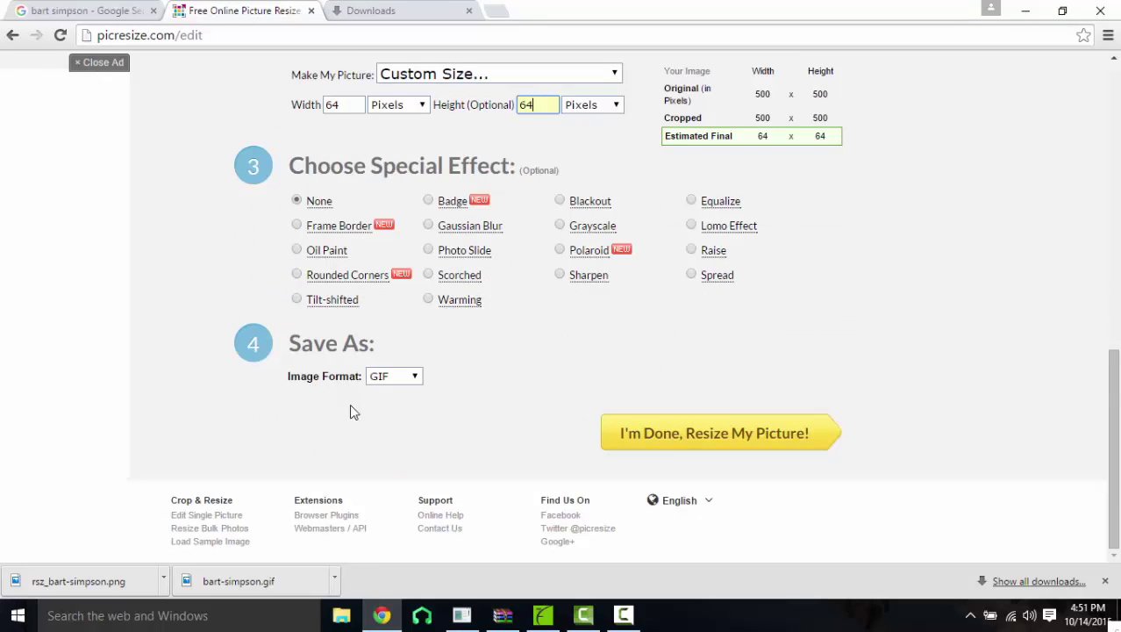
{"action": "left_click", "coordinate": [391, 377]}
{"action": "left_click", "coordinate": [386, 418]}
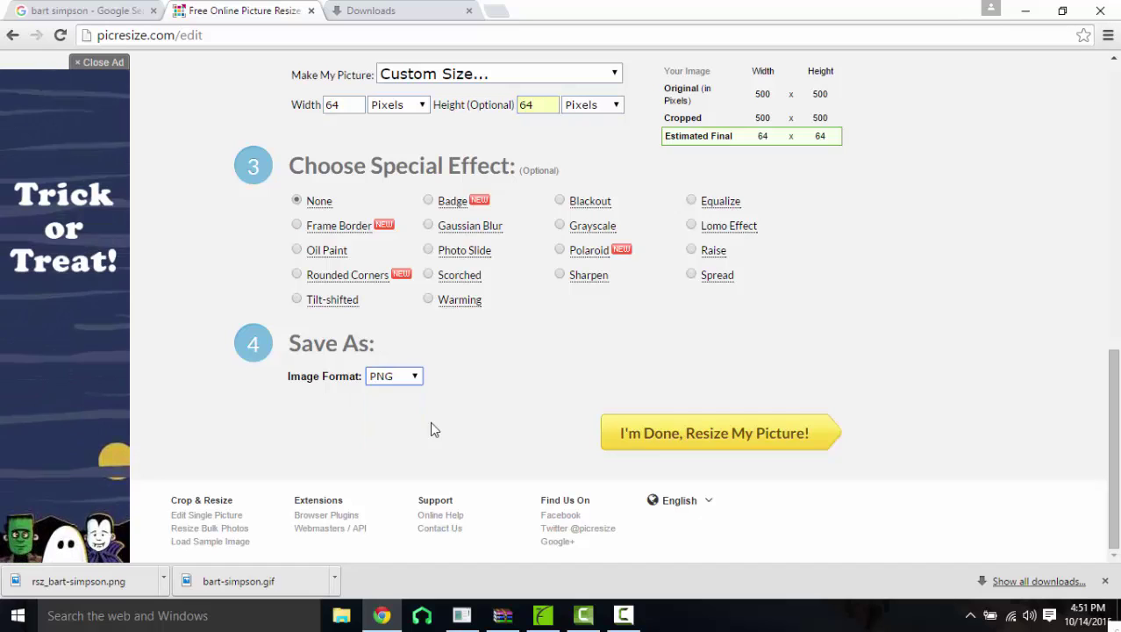
{"action": "left_click", "coordinate": [671, 434]}
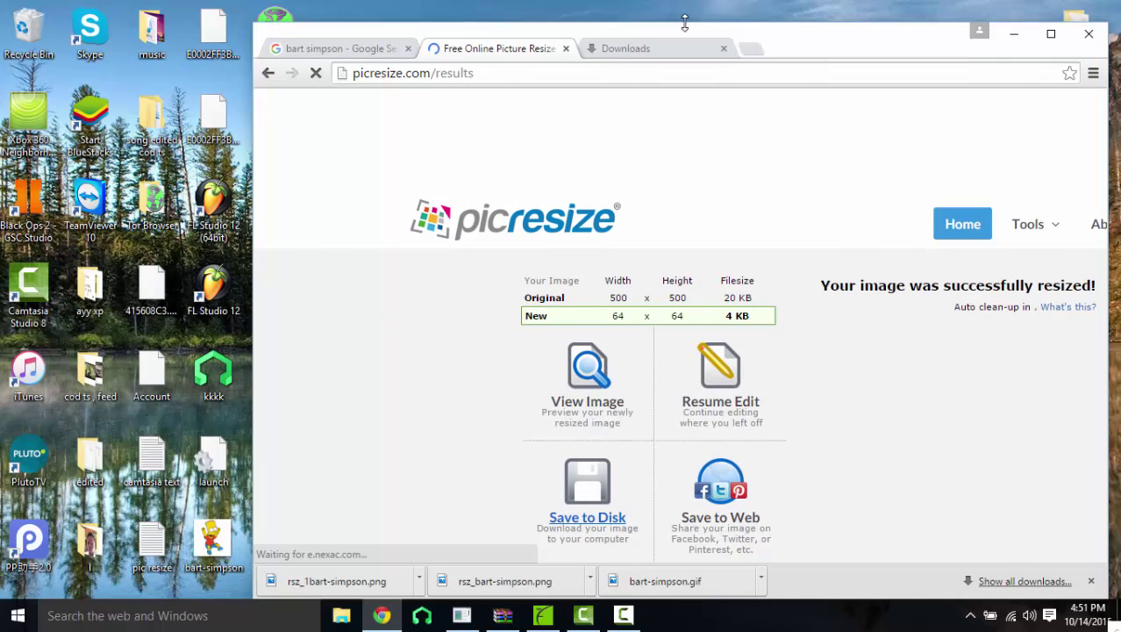
Drag rsz_bart-simpson.png and rsz_1bart-simpson.png from the downloads bar onto the Desktop.
{"action": "key", "text": "super+Right"}
{"action": "mouse_move", "coordinate": [715, 568]}
{"action": "left_mouse_down"}
{"action": "mouse_move", "coordinate": [469, 430]}
{"action": "mouse_move", "coordinate": [465, 412]}
{"action": "left_mouse_up"}
{"action": "mouse_move", "coordinate": [869, 569]}
{"action": "left_mouse_down"}
{"action": "mouse_move", "coordinate": [599, 428]}
{"action": "mouse_move", "coordinate": [557, 387]}
{"action": "mouse_move", "coordinate": [578, 316]}
{"action": "mouse_move", "coordinate": [522, 377]}
{"action": "left_mouse_up"}
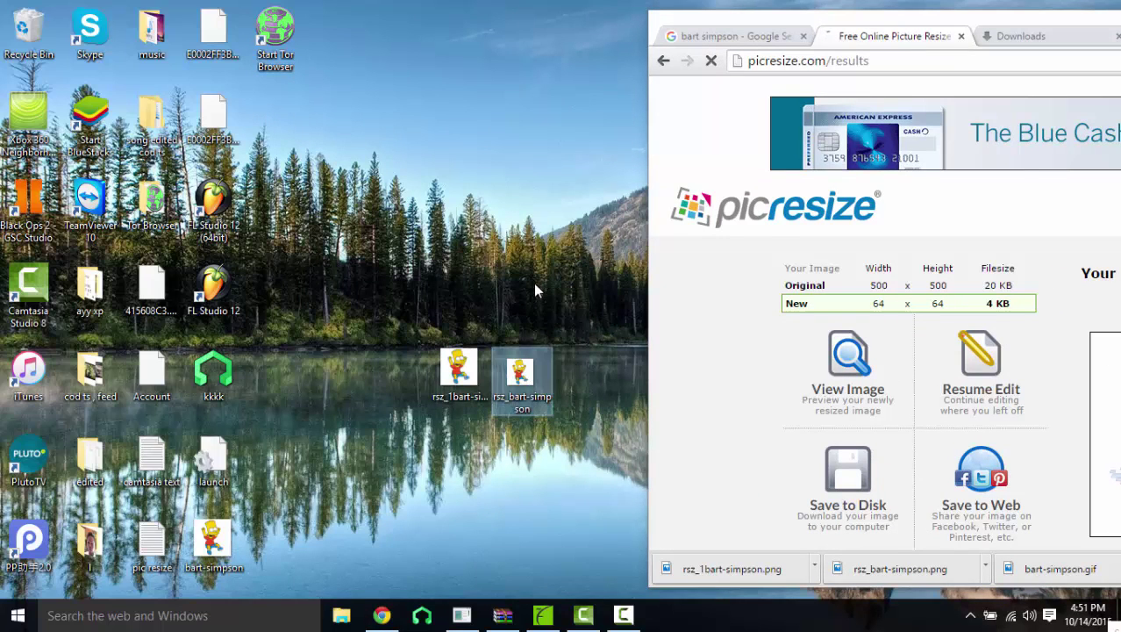
{"action": "left_click_drag", "start_coordinate": [1018, 15], "coordinate": [547, 25]}
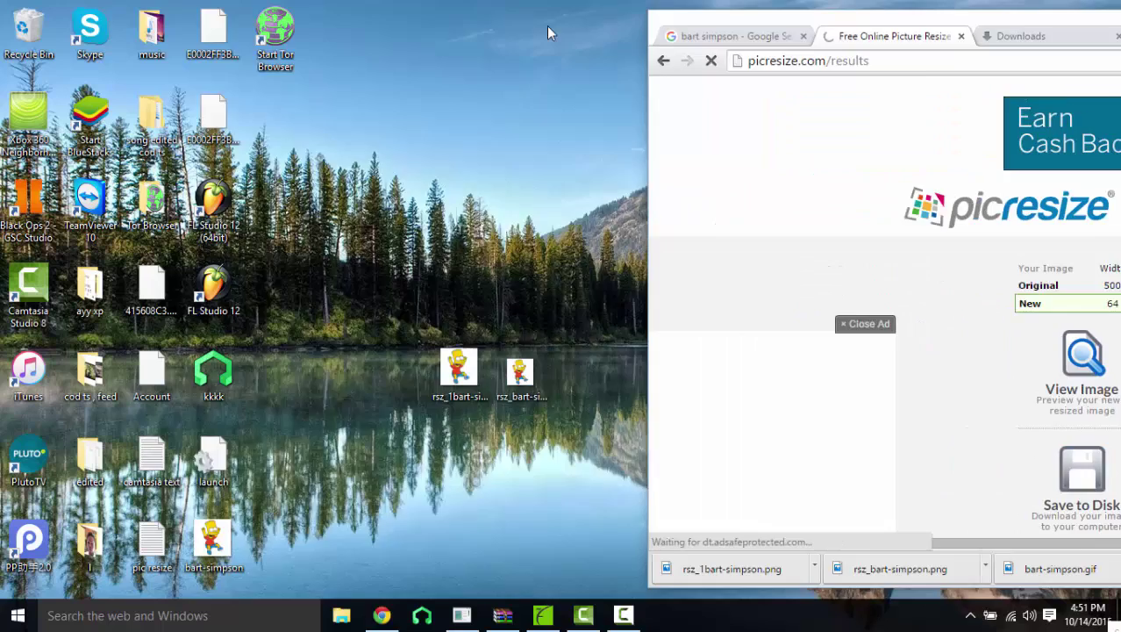
{"action": "key", "text": "super+d"}
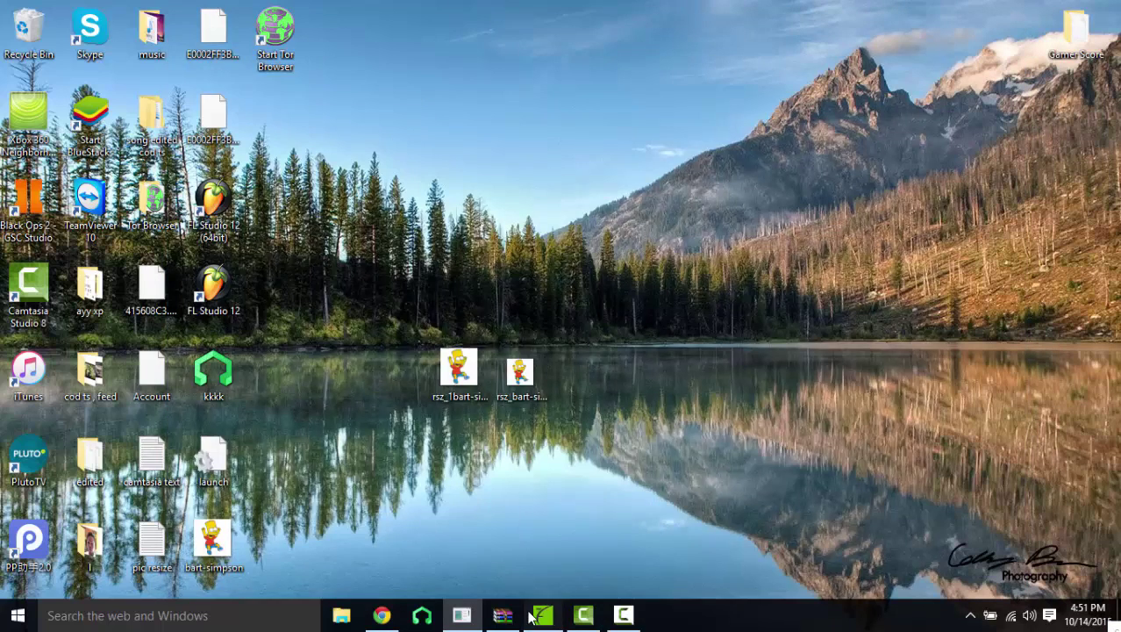
Show the MZLQ package's file list in Horizon and select the tile_32.png entry.
{"action": "left_click", "coordinate": [536, 616]}
{"action": "left_click", "coordinate": [751, 423]}
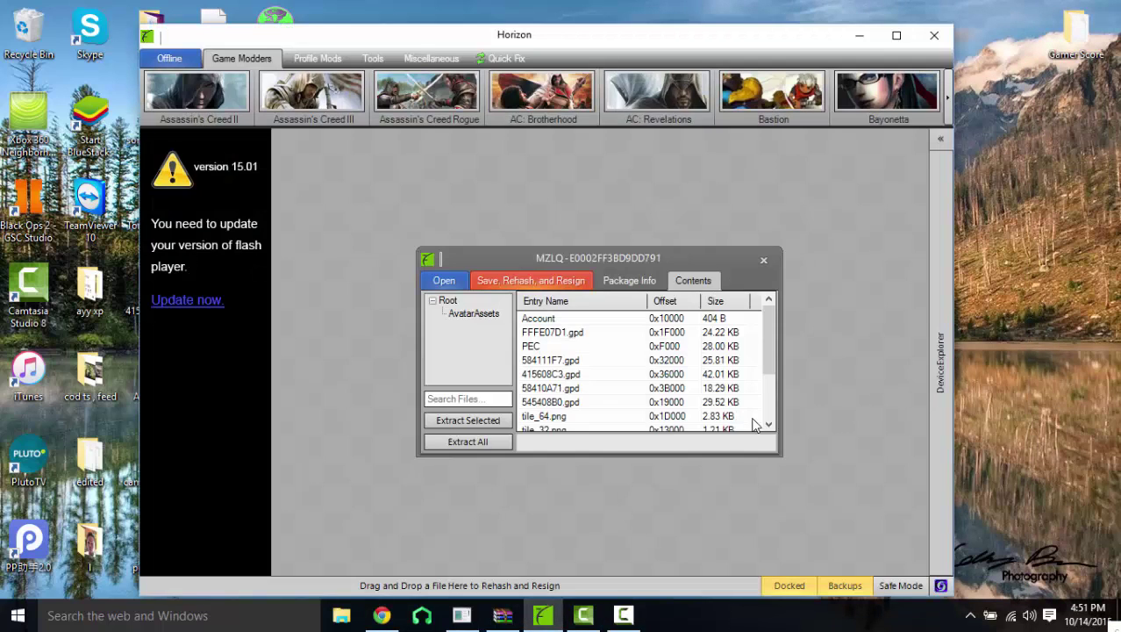
{"action": "scroll", "coordinate": [616, 368], "scroll_direction": "down", "scroll_amount": 2}
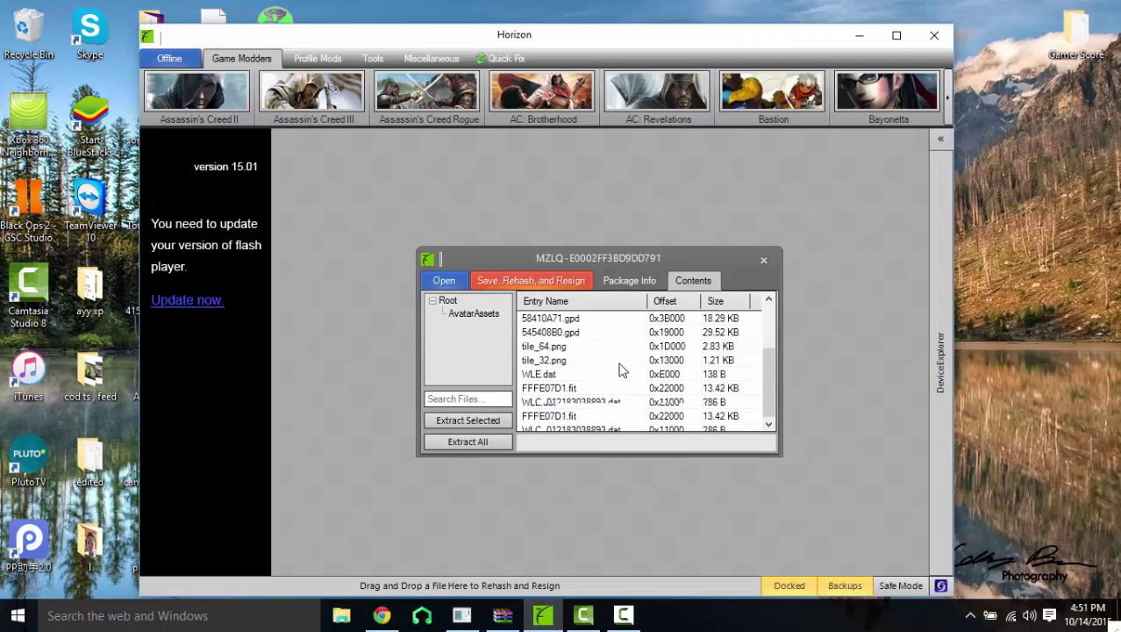
{"action": "left_click", "coordinate": [576, 360]}
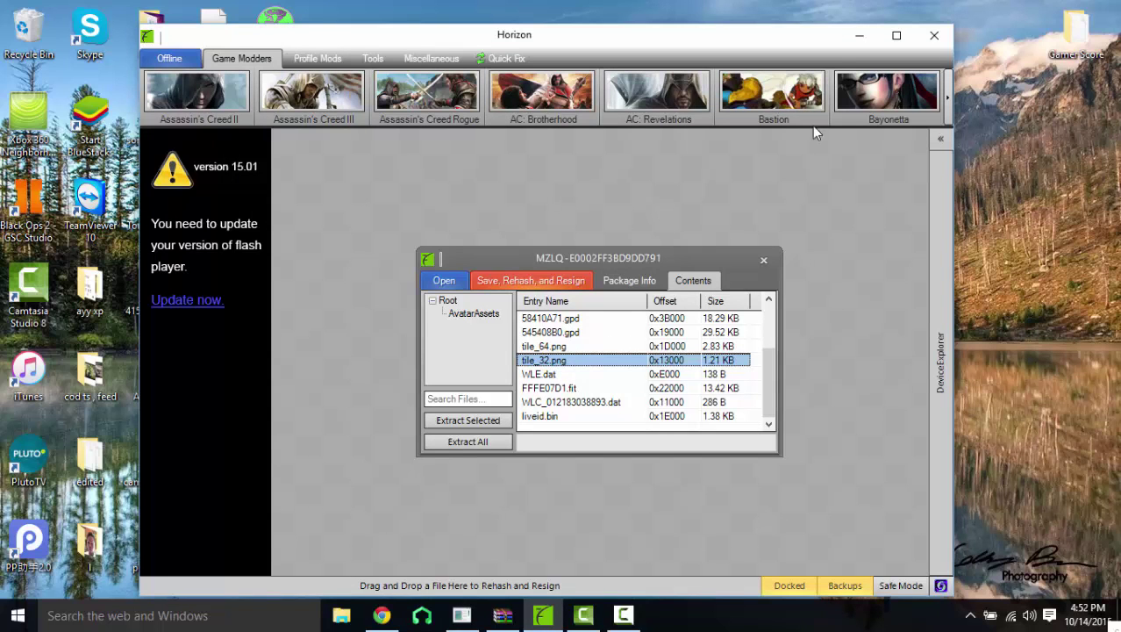
{"action": "left_click", "coordinate": [860, 35]}
Rename rsz_1bart-simpson to title_64 and rsz_bart-simpson to title_32 on the Desktop.
{"action": "left_click", "coordinate": [470, 381]}
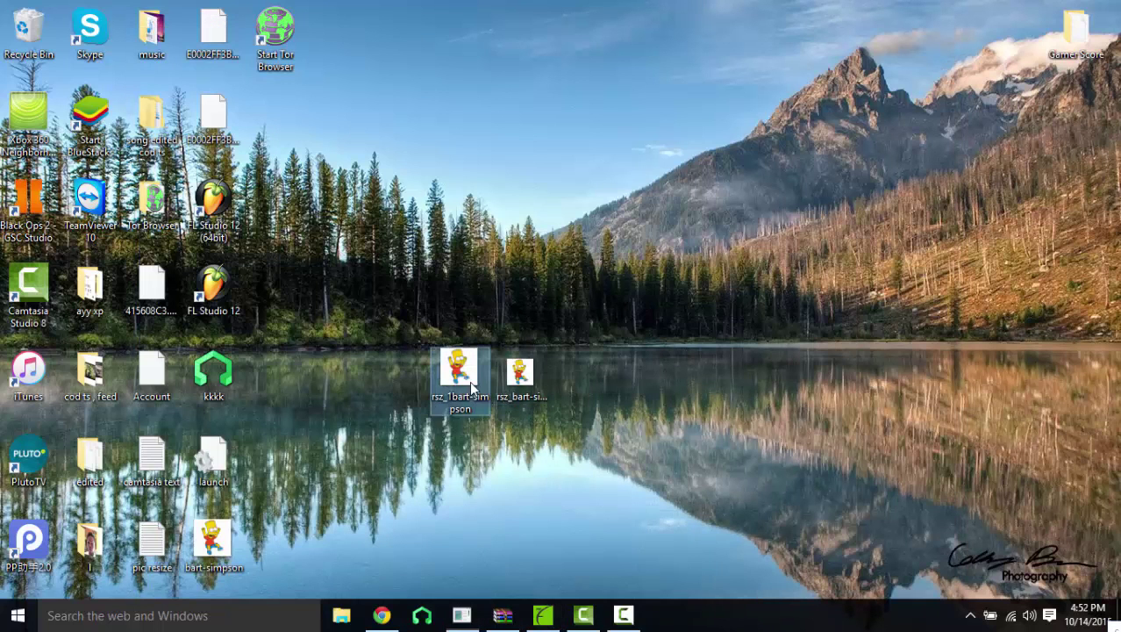
{"action": "right_click", "coordinate": [470, 381]}
{"action": "left_click", "coordinate": [489, 564]}
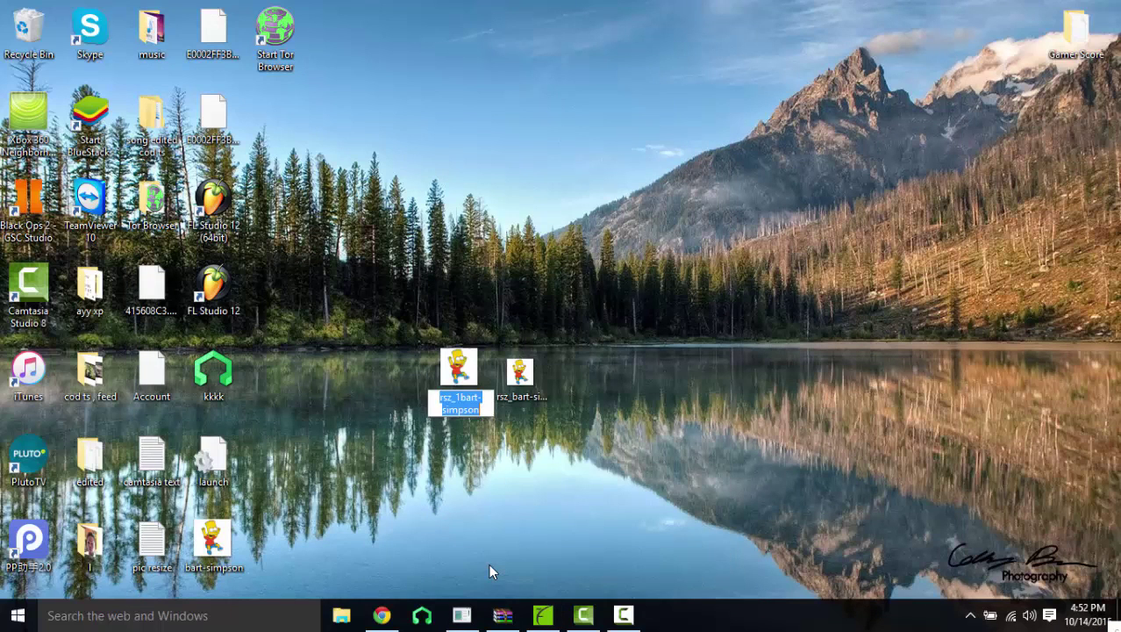
{"action": "type", "text": "title_"}
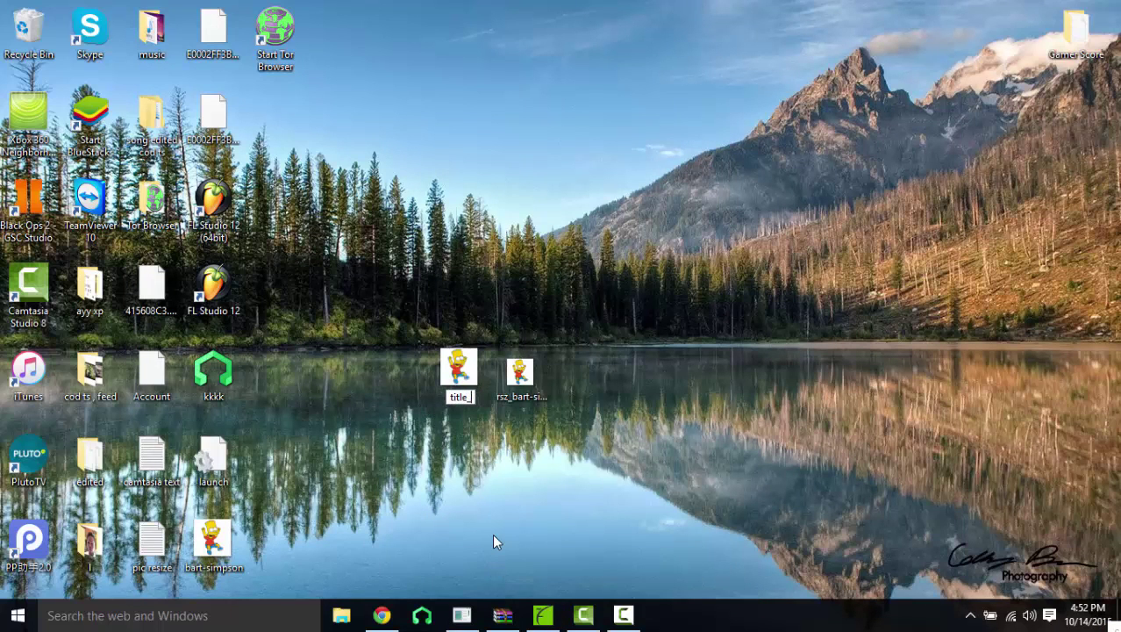
{"action": "type", "text": "64"}
{"action": "key", "text": "Return"}
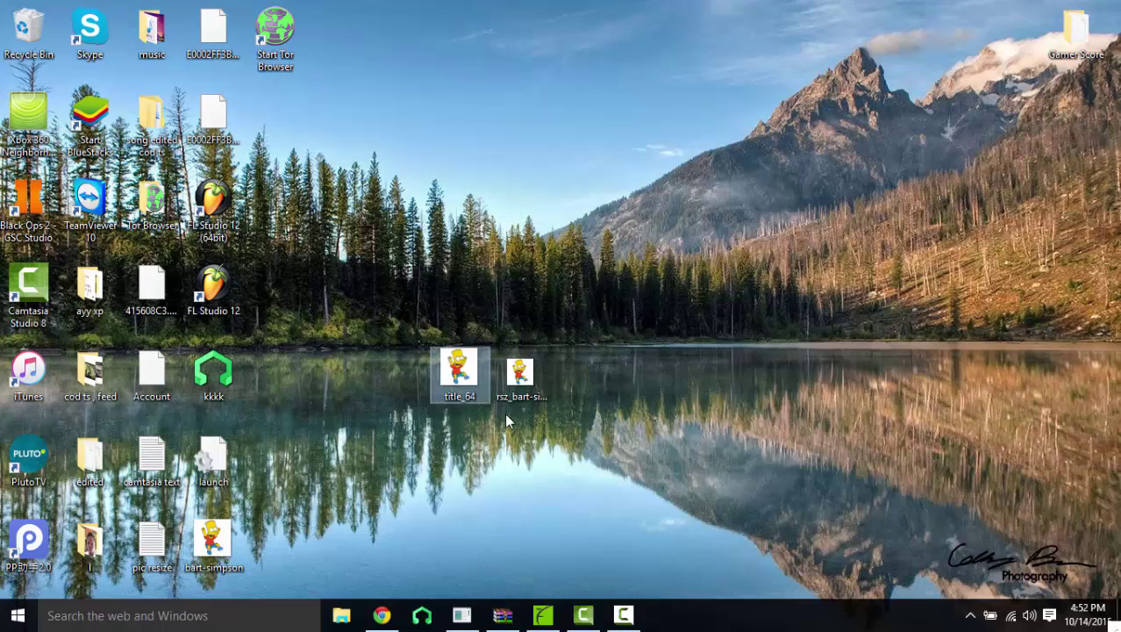
{"action": "right_click", "coordinate": [527, 378]}
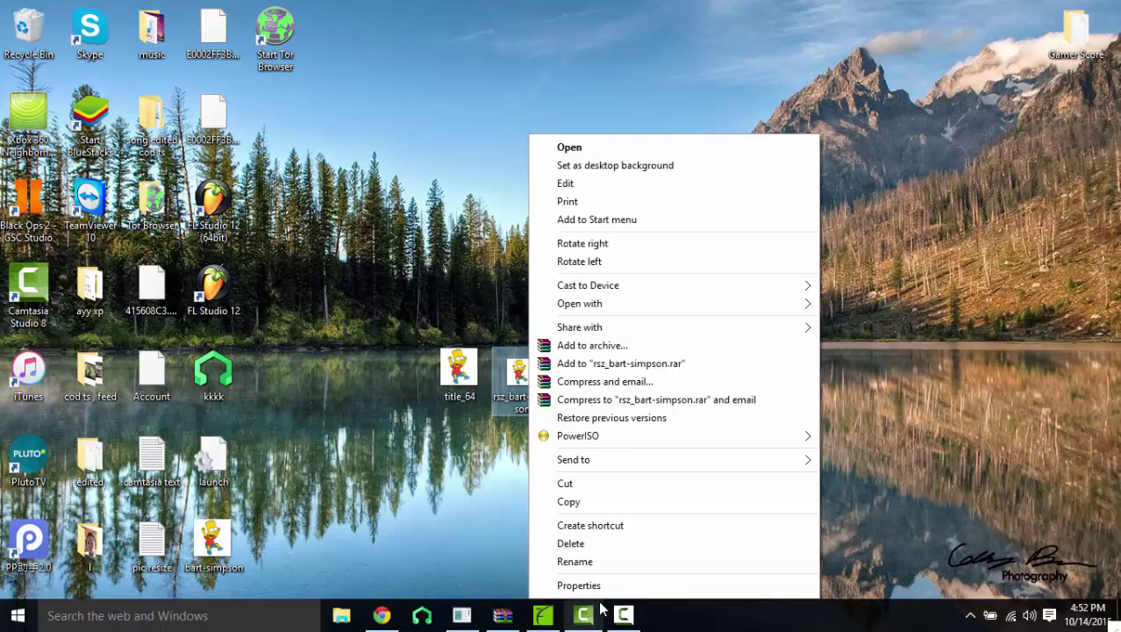
{"action": "left_click", "coordinate": [593, 561]}
{"action": "type", "text": "titl"}
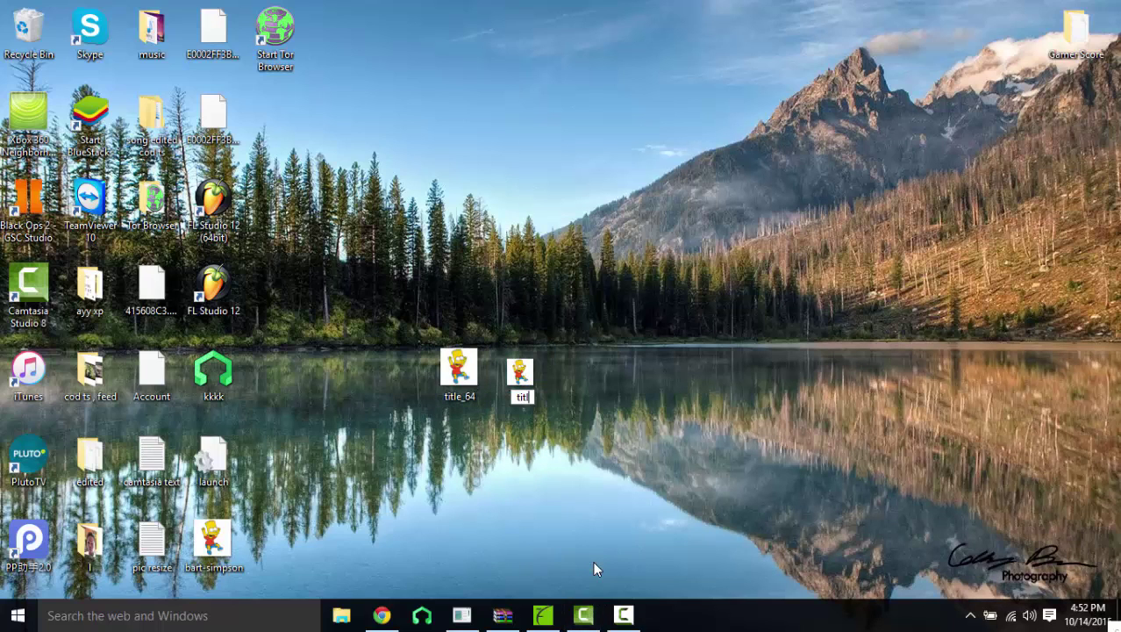
{"action": "type", "text": "e_32"}
{"action": "key", "text": "Return"}
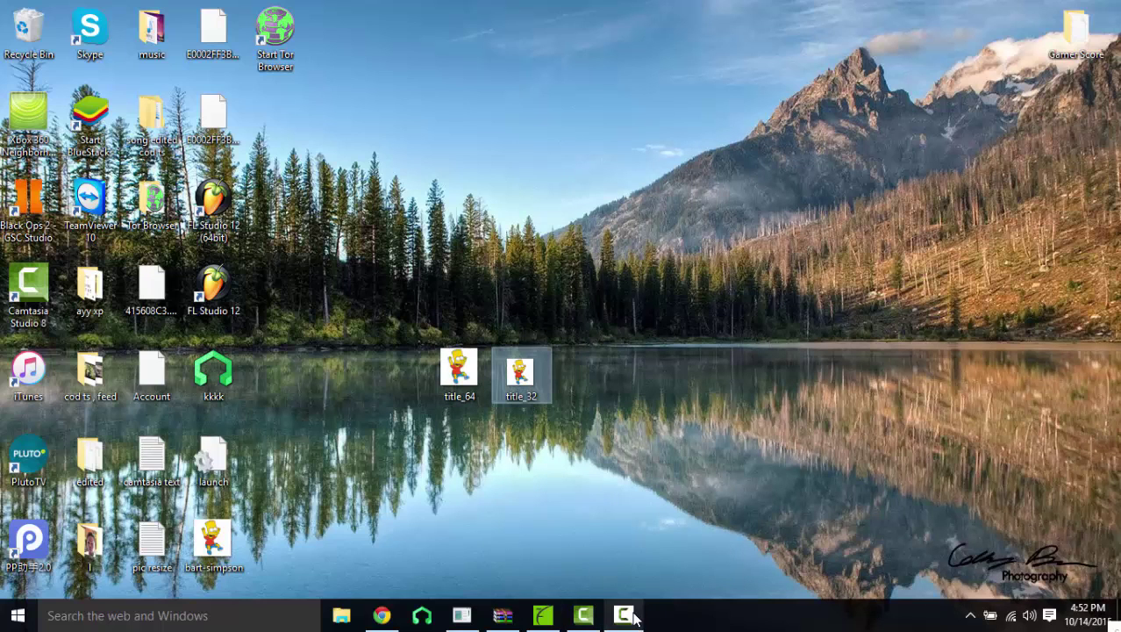
Replace the package's tile_32.png with Desktop's title_32 image and acknowledge the success message.
{"action": "left_click", "coordinate": [543, 615]}
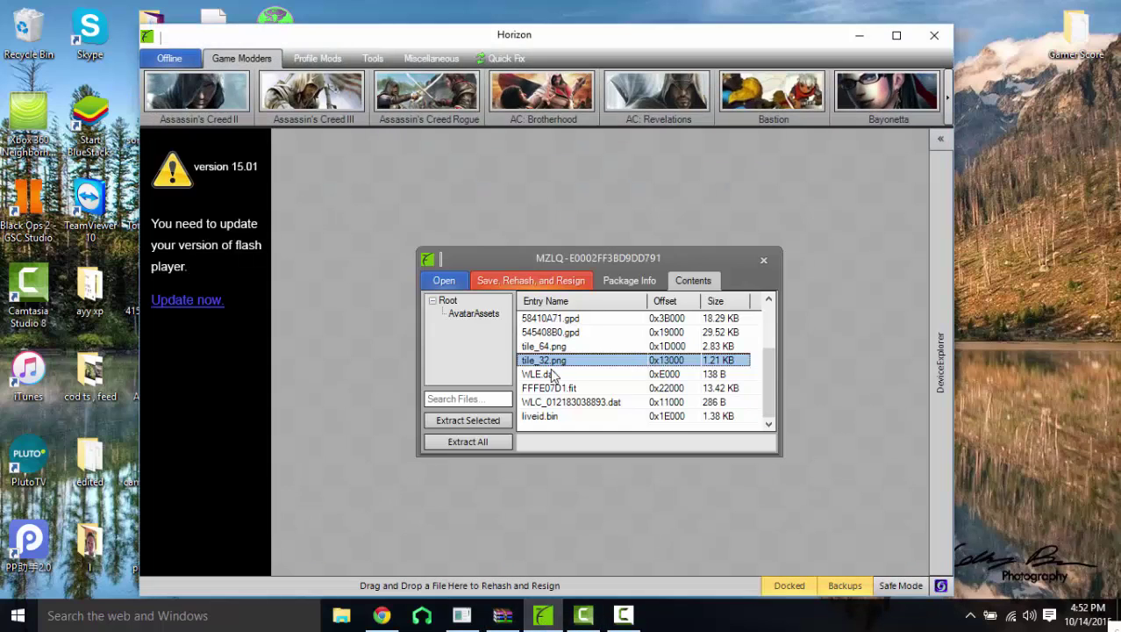
{"action": "right_click", "coordinate": [553, 360]}
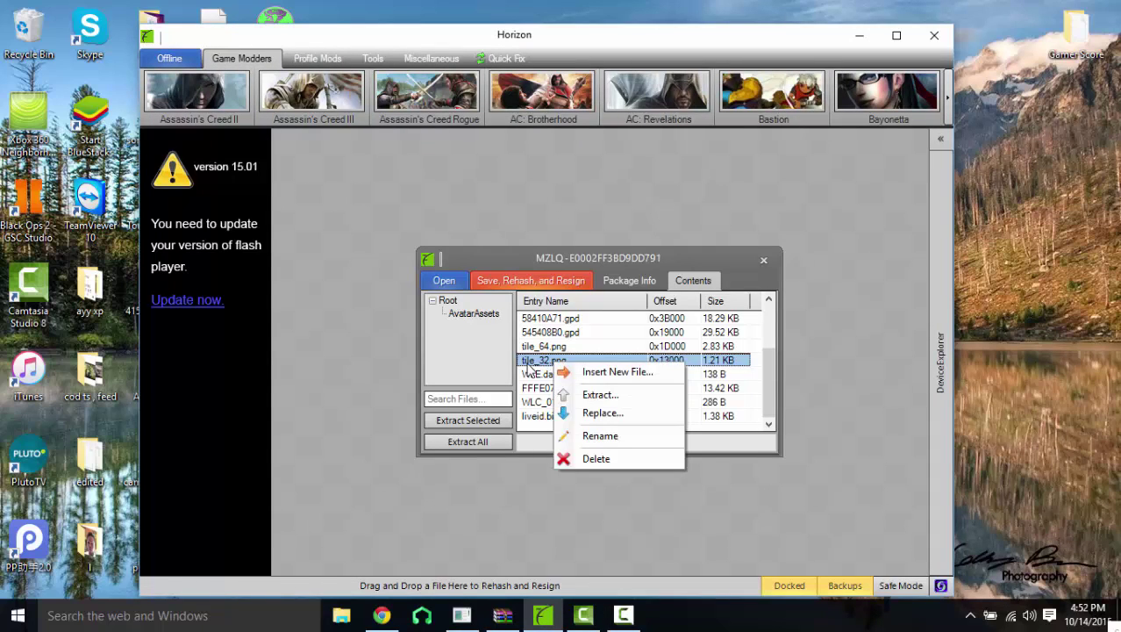
{"action": "left_click", "coordinate": [599, 414]}
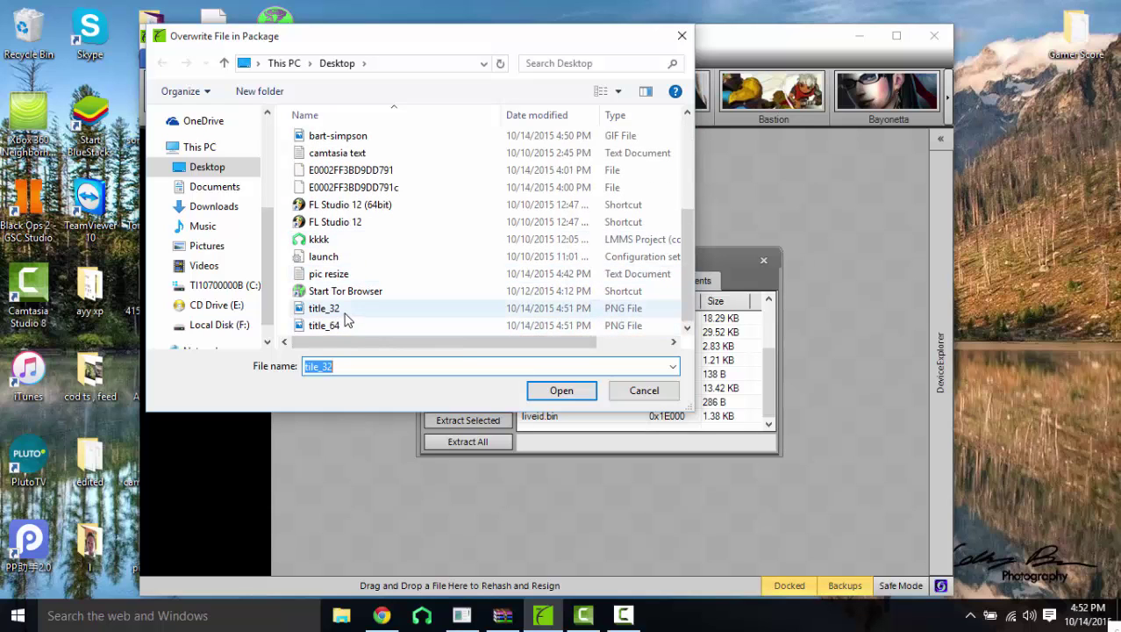
{"action": "left_click", "coordinate": [351, 316]}
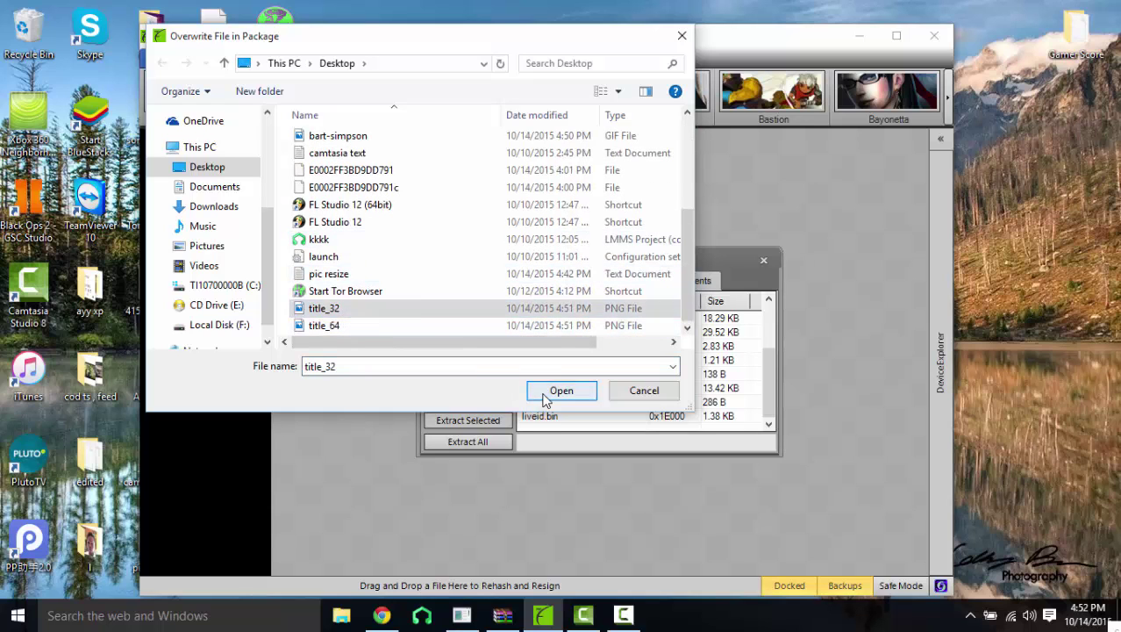
{"action": "left_click", "coordinate": [549, 392]}
{"action": "left_click", "coordinate": [559, 330]}
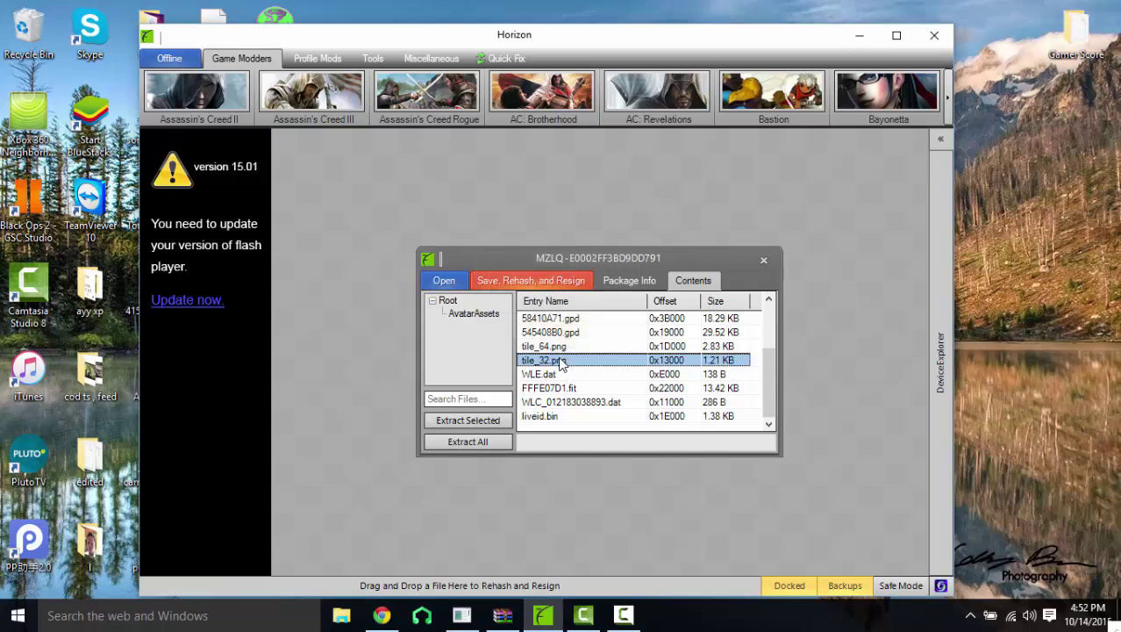
Overwrite the tile_64.png entry with the title_64 image from the Desktop folder.
{"action": "left_click", "coordinate": [553, 347]}
{"action": "right_click", "coordinate": [555, 351]}
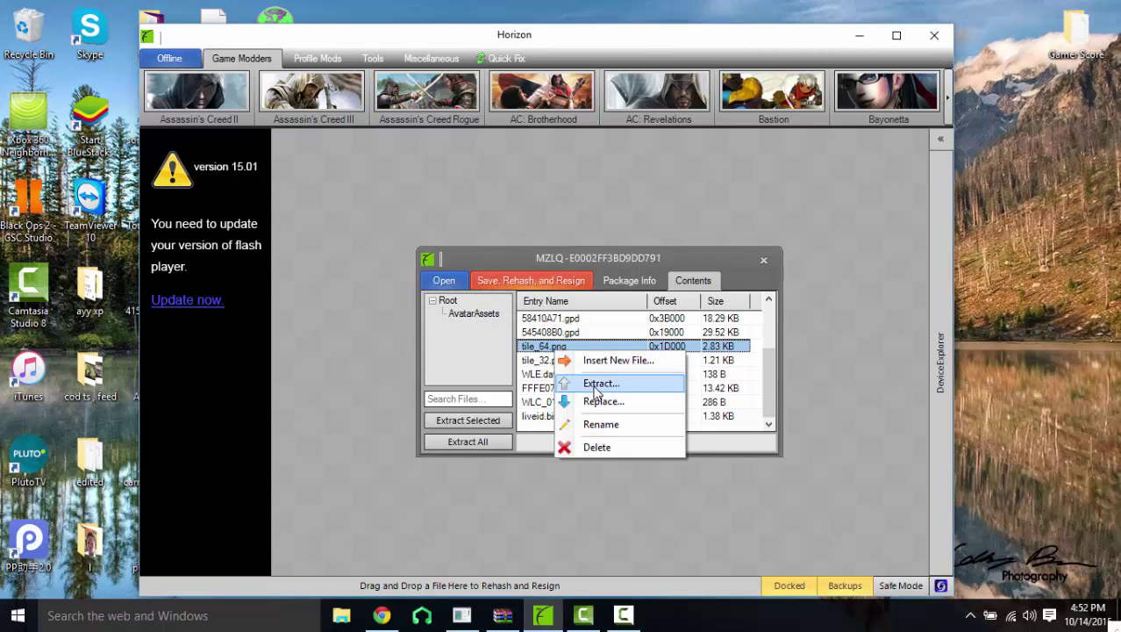
{"action": "left_click", "coordinate": [609, 404]}
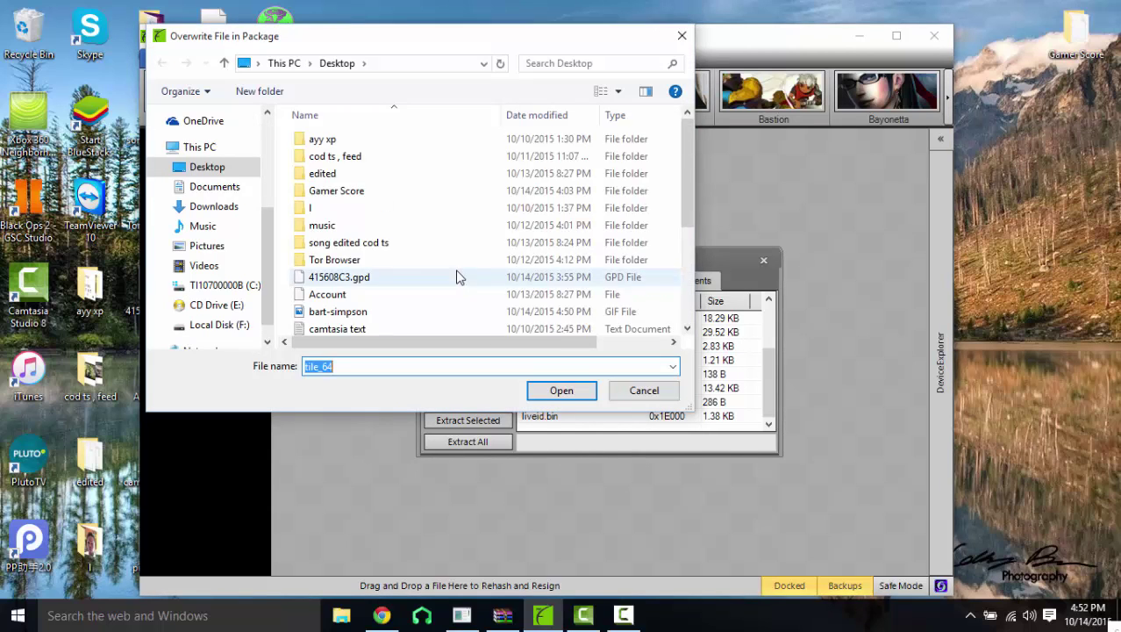
{"action": "scroll", "coordinate": [451, 275], "scroll_direction": "down", "scroll_amount": 3}
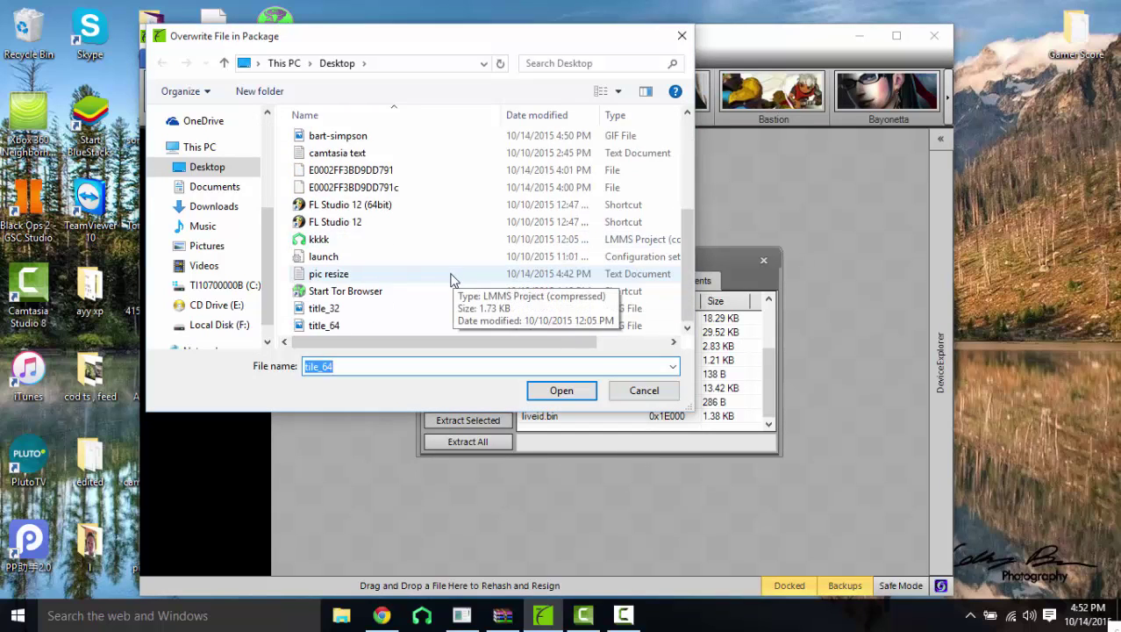
{"action": "double_click", "coordinate": [354, 322]}
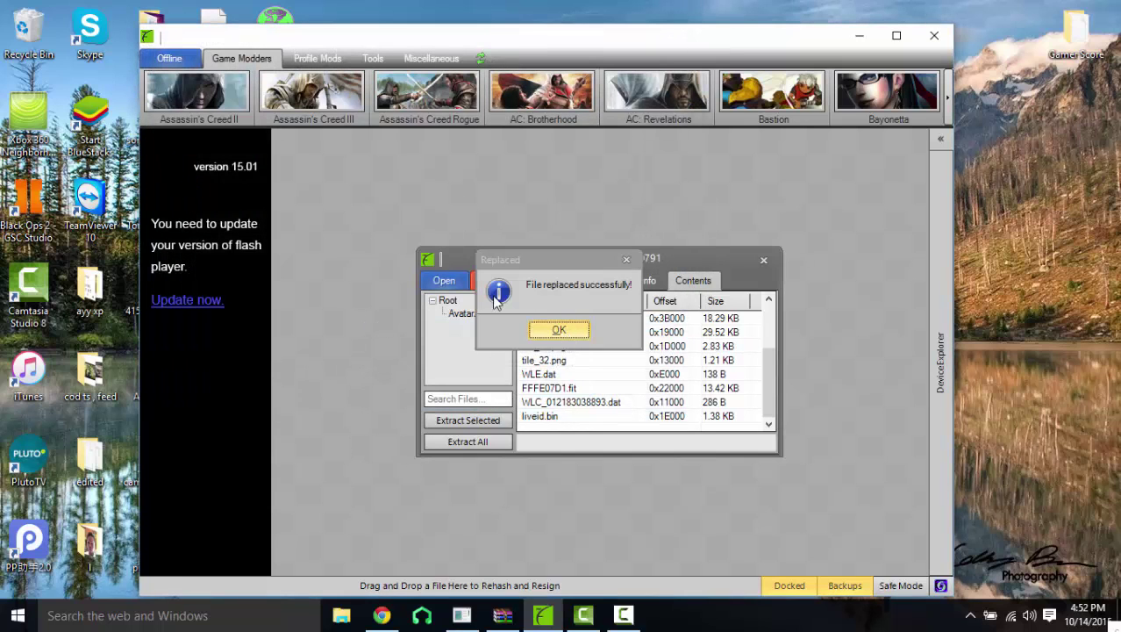
Save, rehash and resign the MZLQ package with the new Bart tile_64/tile_32 images.
{"action": "left_click", "coordinate": [564, 332]}
{"action": "left_click", "coordinate": [519, 279]}
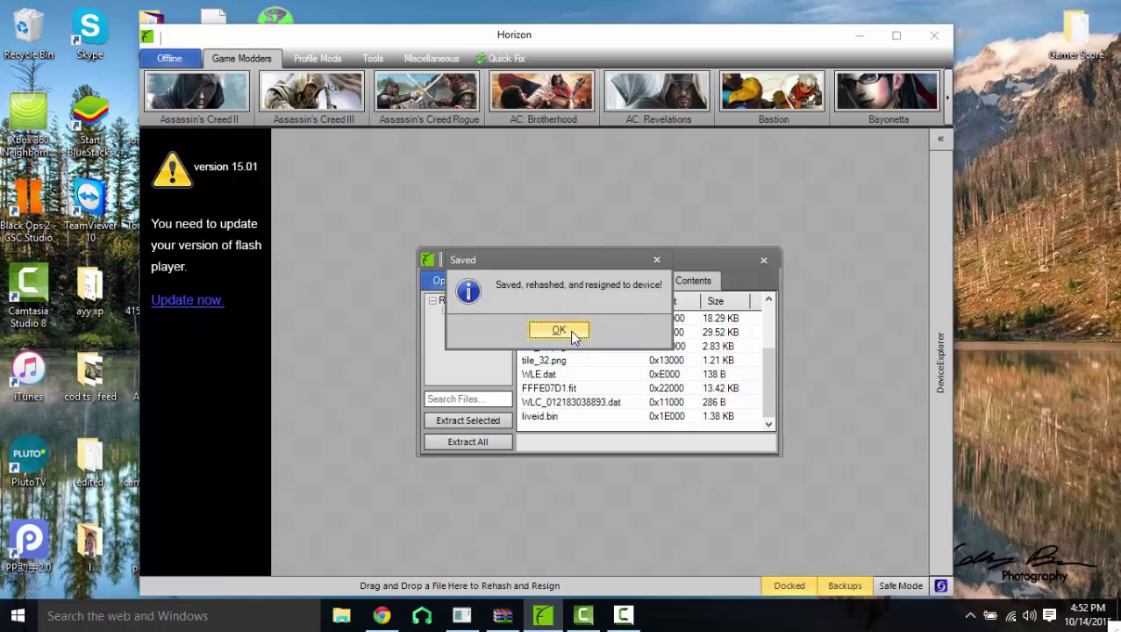
{"action": "left_click", "coordinate": [569, 331]}
{"action": "left_click", "coordinate": [564, 328]}
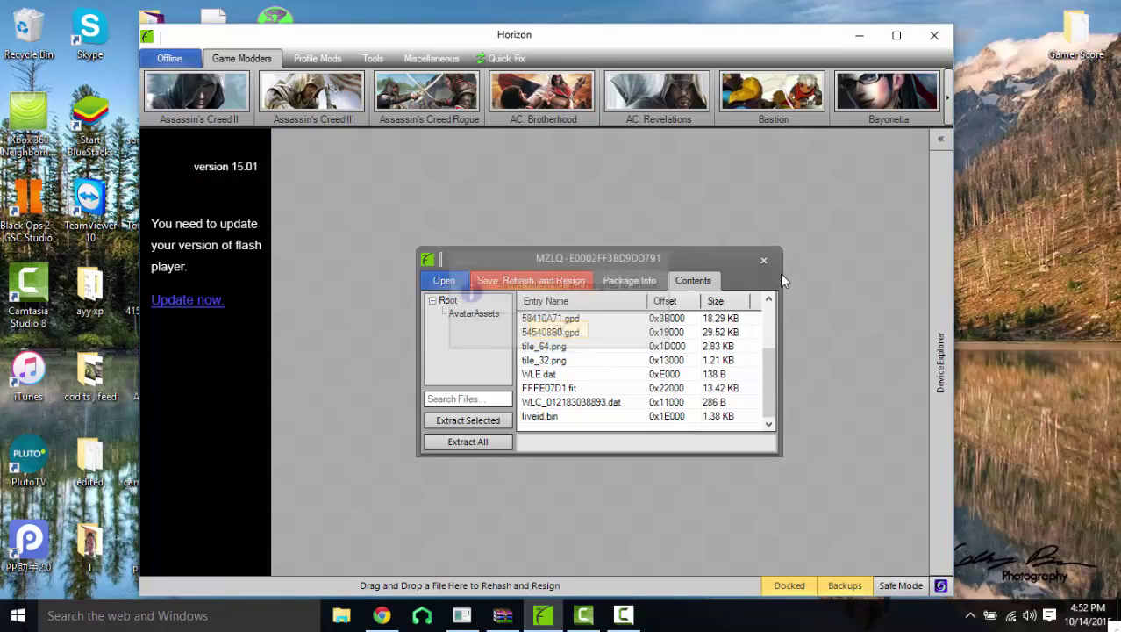